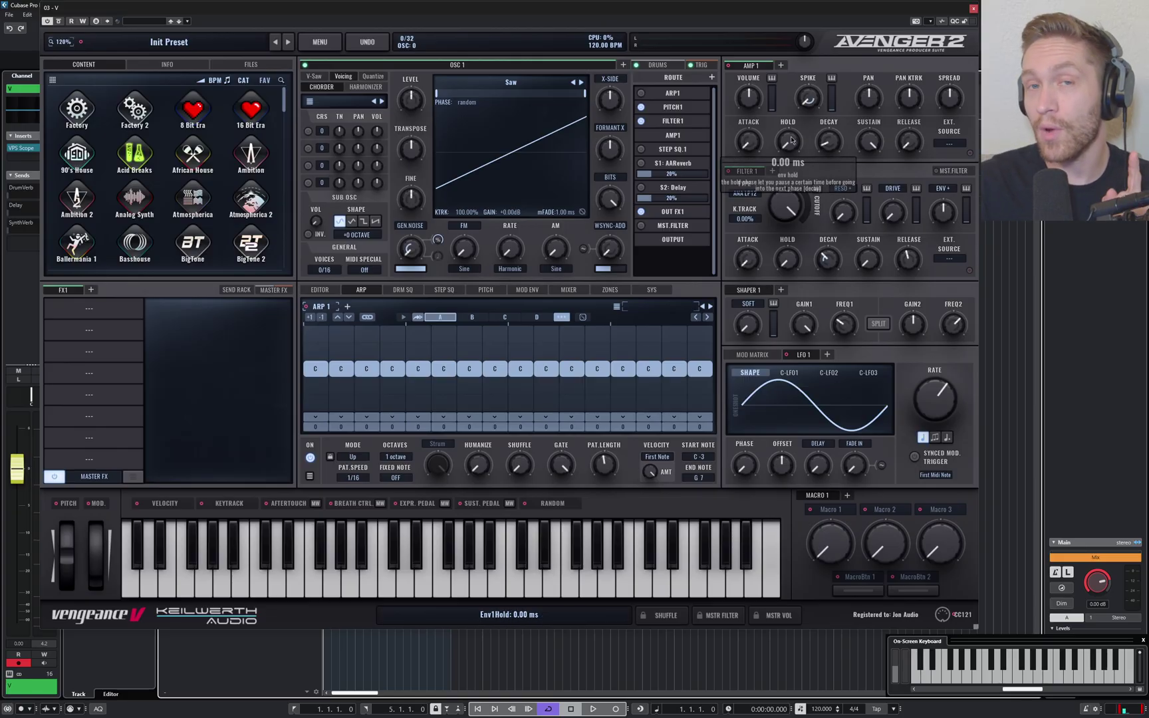
{"action": "mouse_move", "coordinate": [791, 146]}
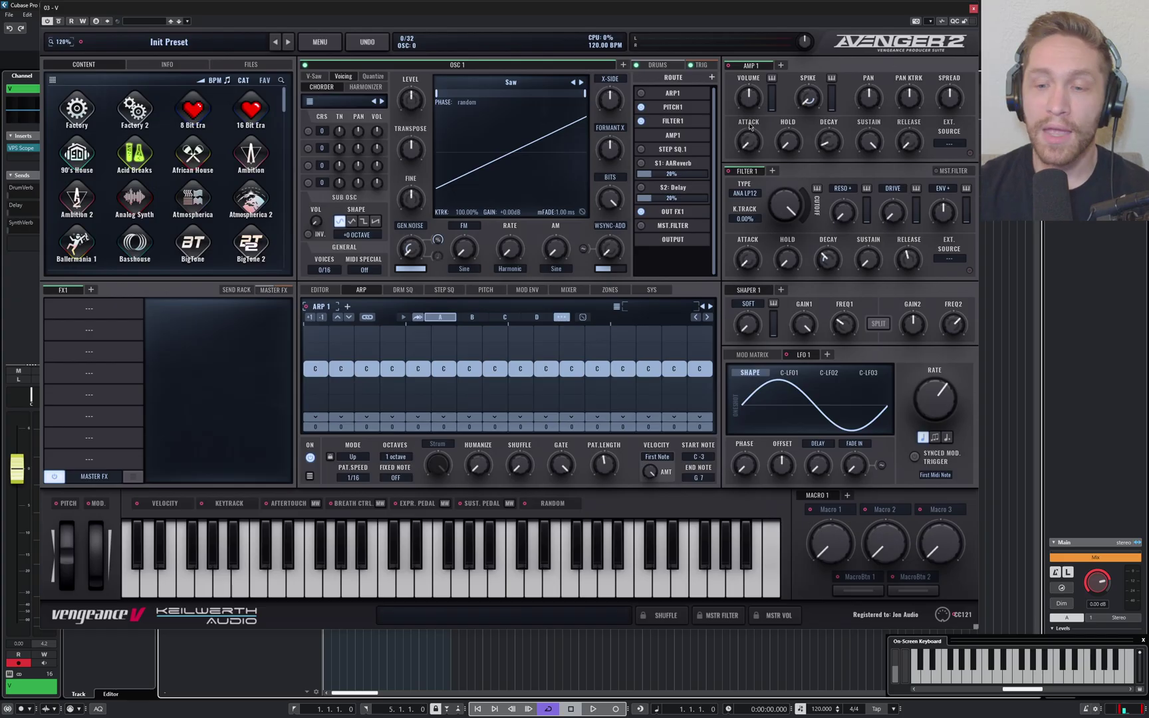
{"action": "mouse_move", "coordinate": [914, 138]}
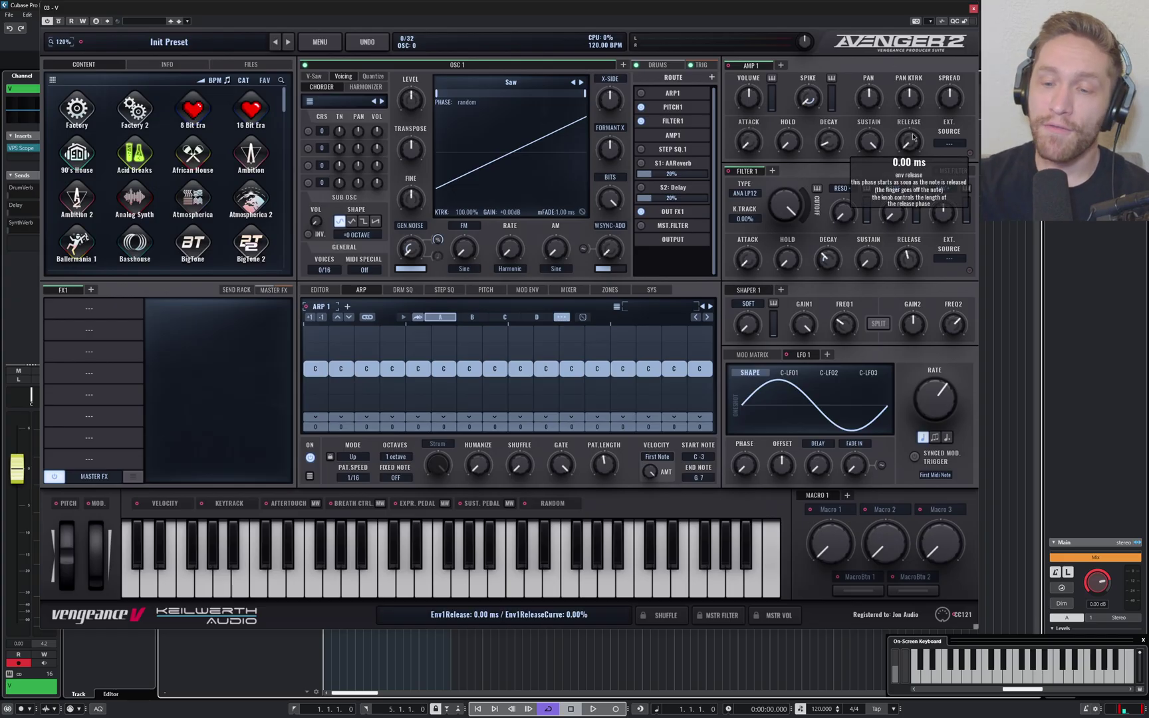
{"action": "mouse_move", "coordinate": [866, 141]}
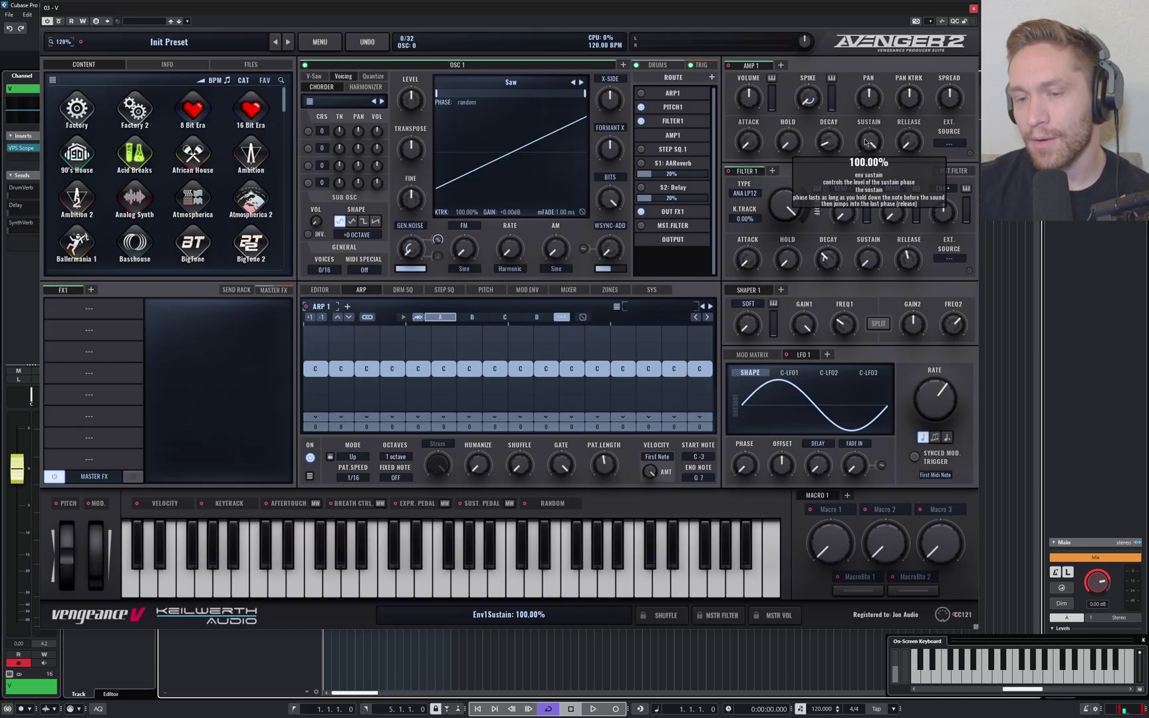
{"action": "mouse_move", "coordinate": [831, 145]}
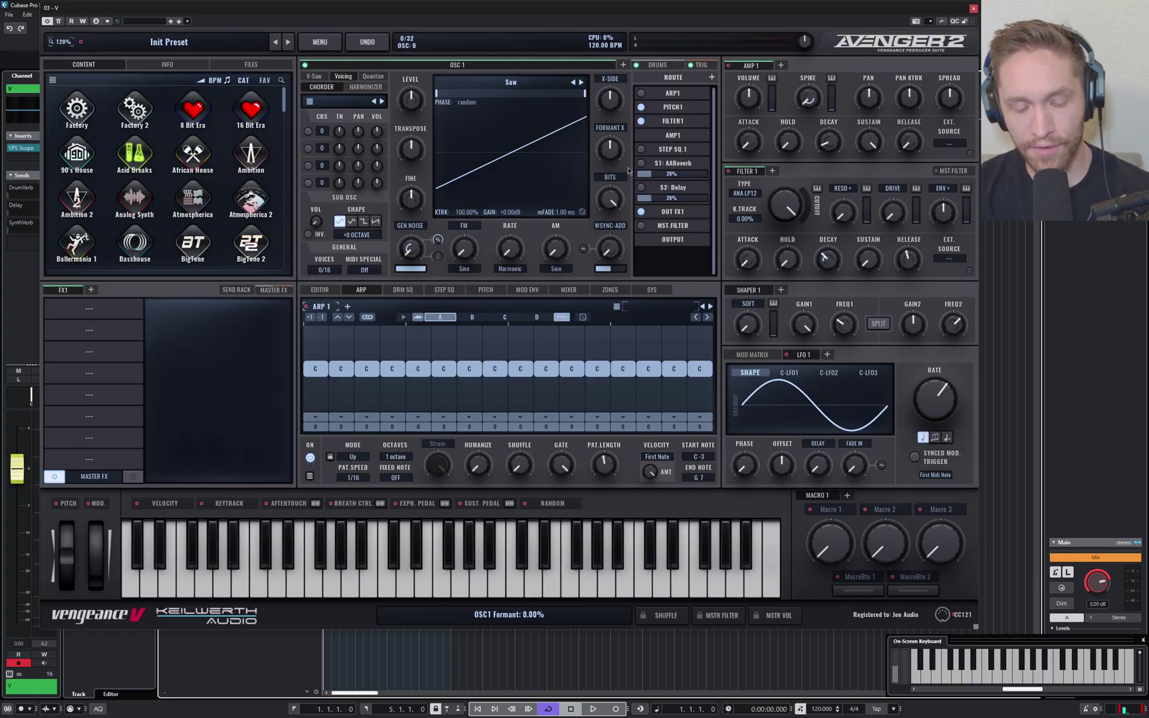
Initialize all settings of the preset, confirming the reset, and show oscillator 1's V-Saw settings.
{"action": "left_click", "coordinate": [320, 42]}
{"action": "left_click", "coordinate": [331, 101]}
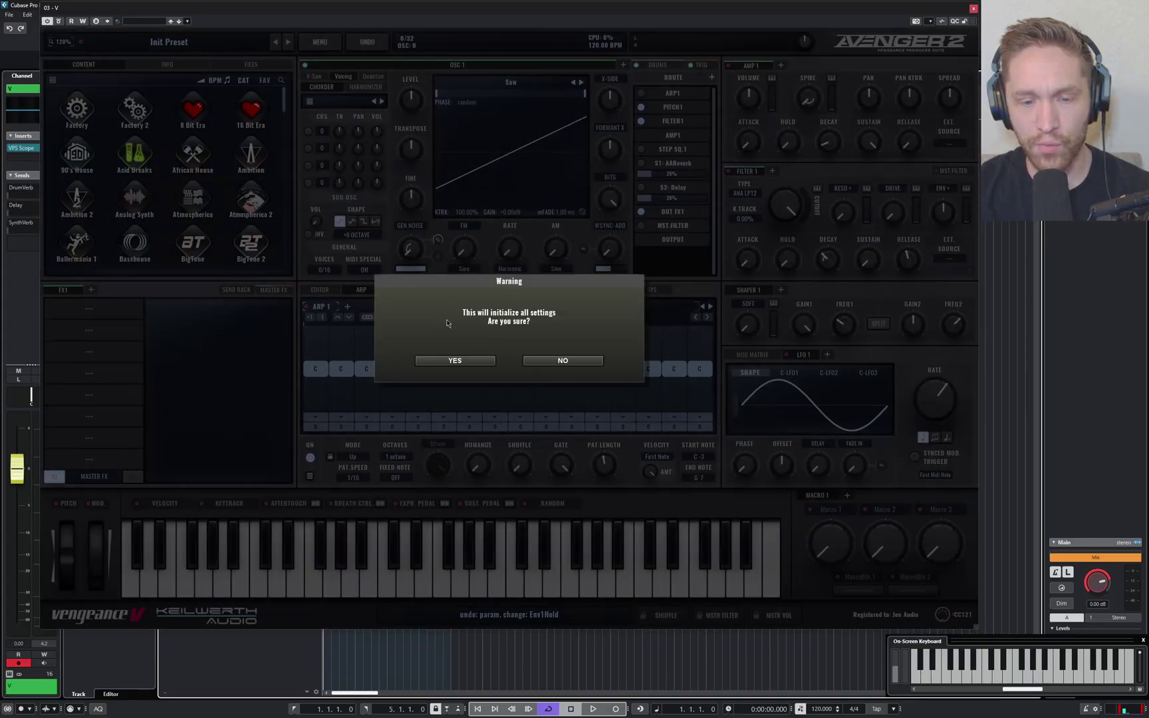
{"action": "left_click", "coordinate": [466, 363]}
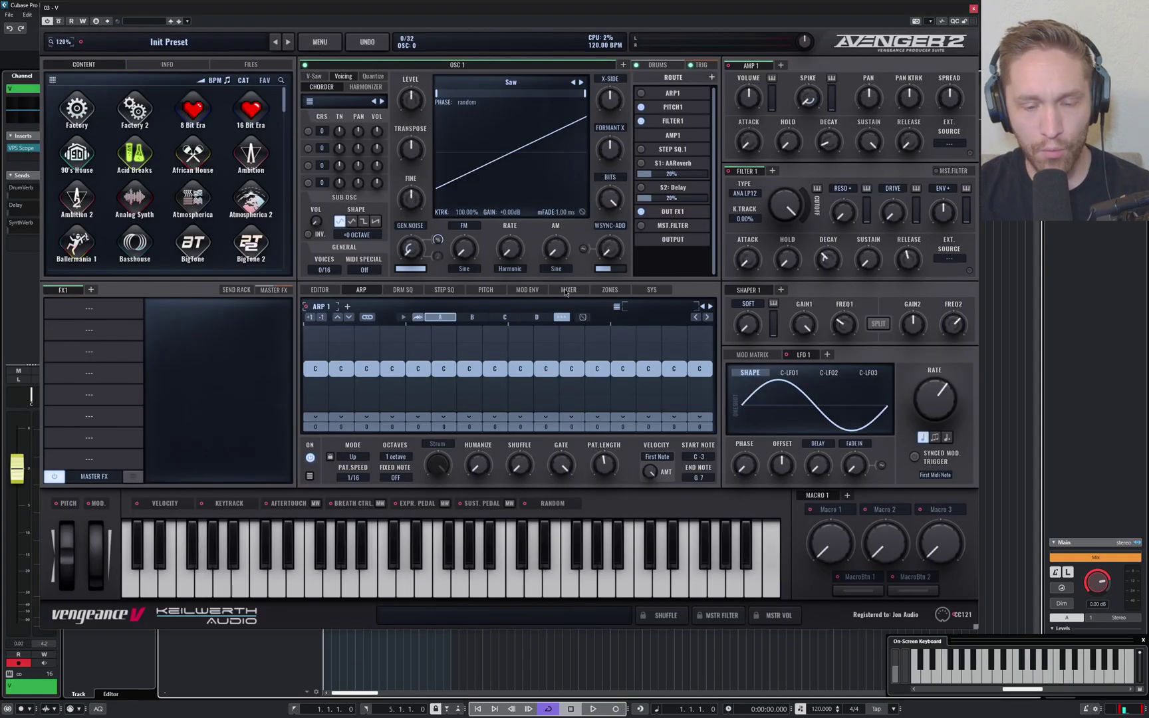
{"action": "left_click", "coordinate": [322, 78]}
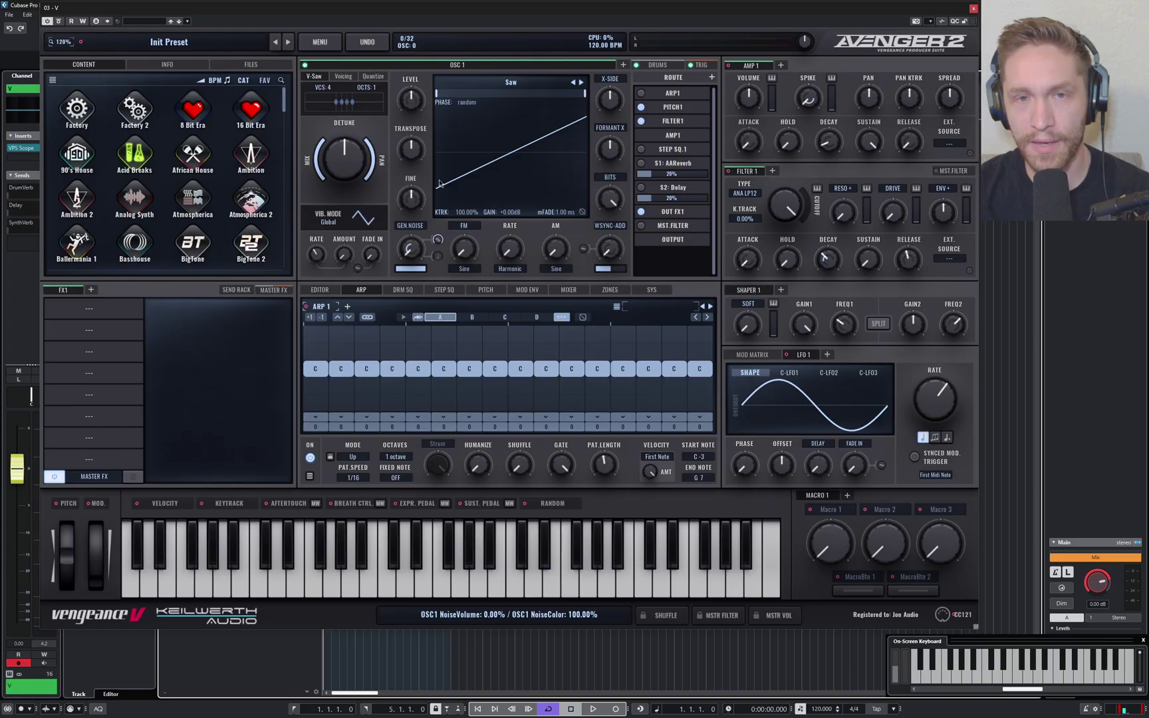
Play test notes to audition the initialized saw sound.
{"action": "key", "text": "q"}
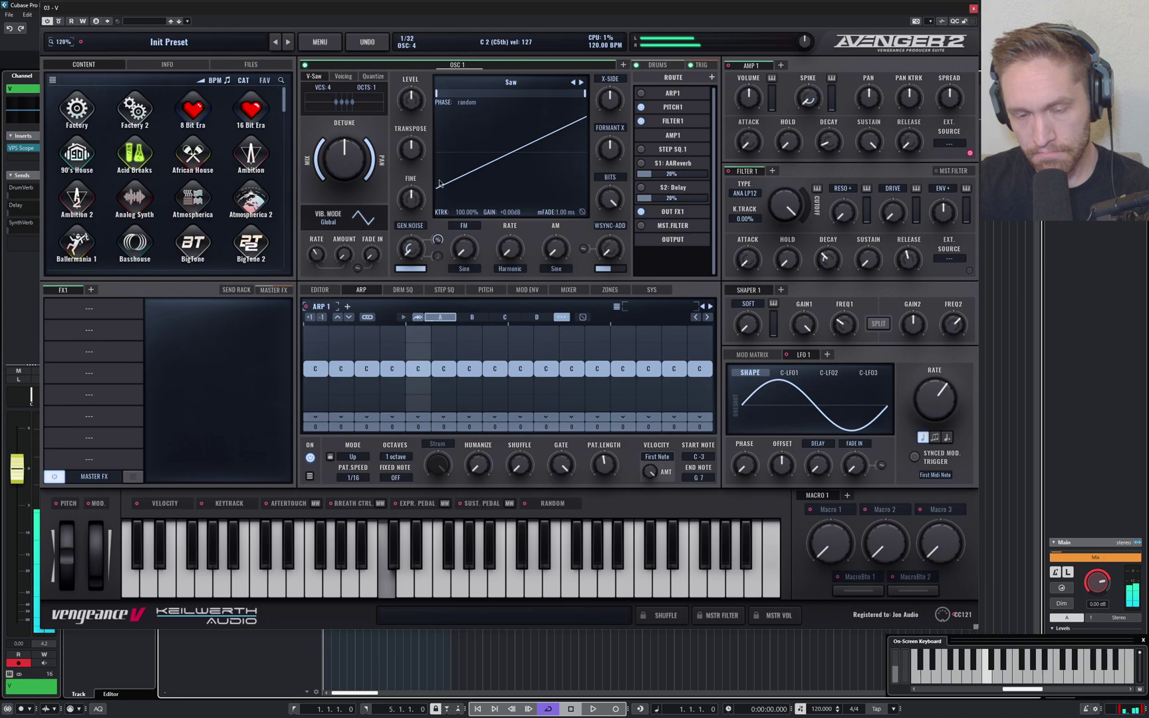
{"action": "key", "text": "z"}
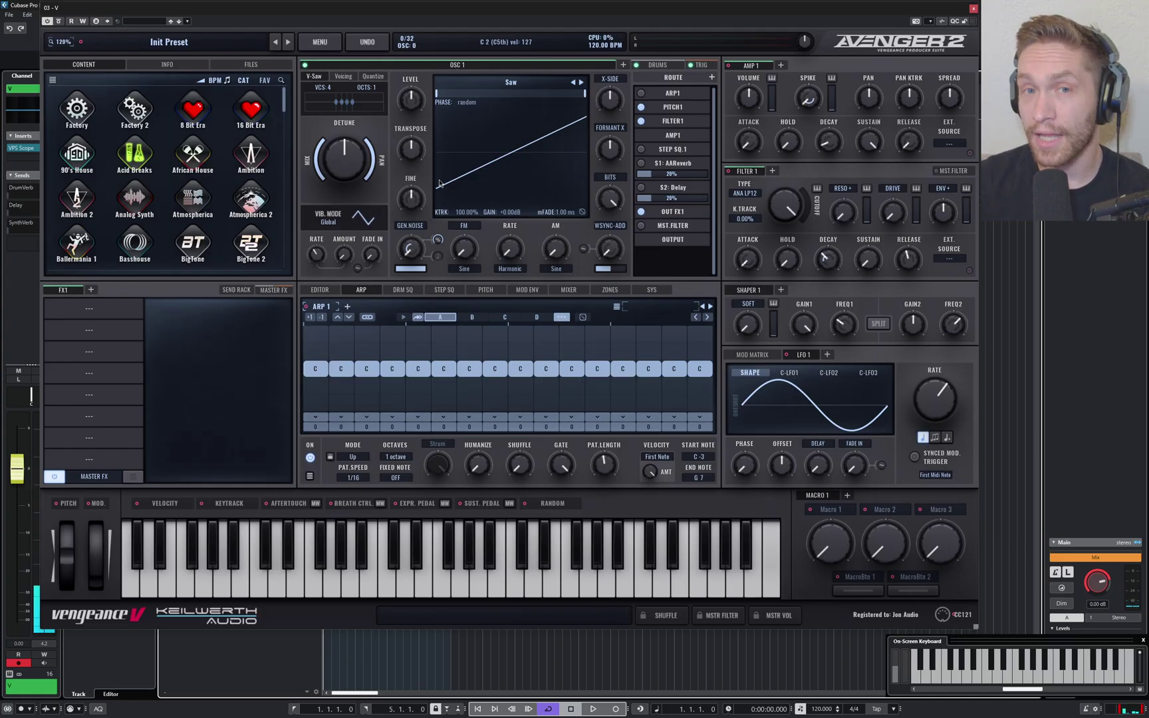
{"action": "key", "text": "z"}
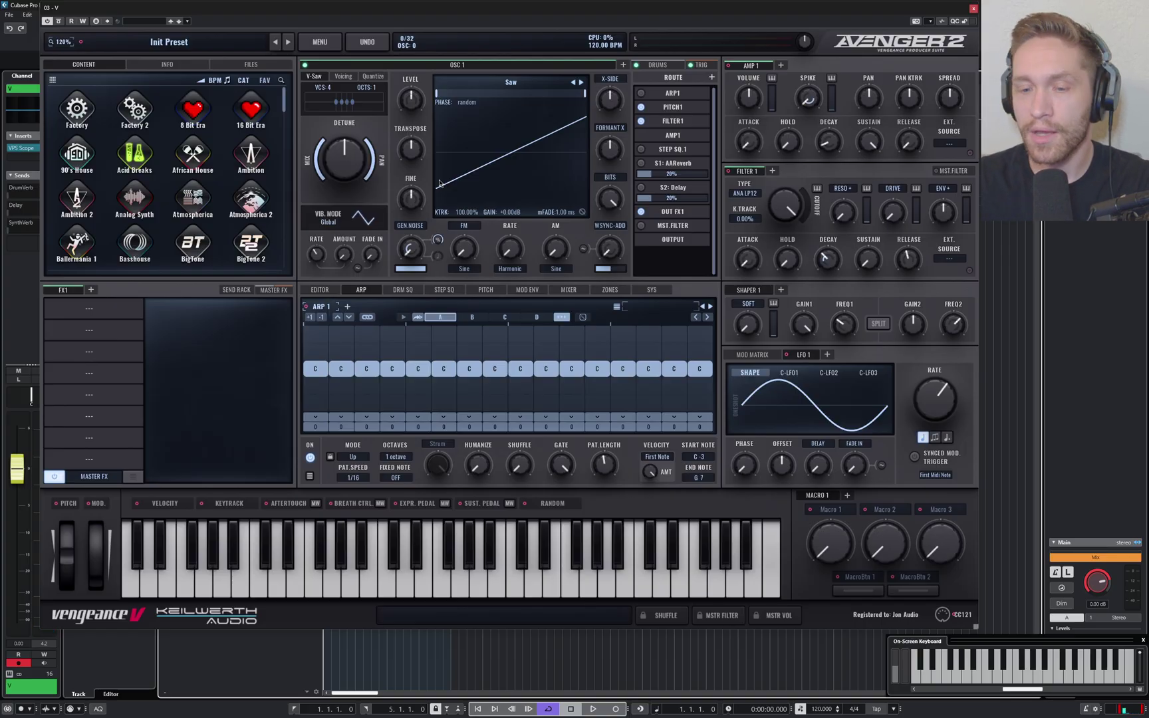
Raise the amp envelope's attack to about 4012 ms, playing C2 notes to hear the slower fade-in.
{"action": "mouse_move", "coordinate": [747, 141]}
{"action": "left_mouse_down"}
{"action": "mouse_move", "coordinate": [752, 121]}
{"action": "mouse_move", "coordinate": [753, 139]}
{"action": "left_mouse_up"}
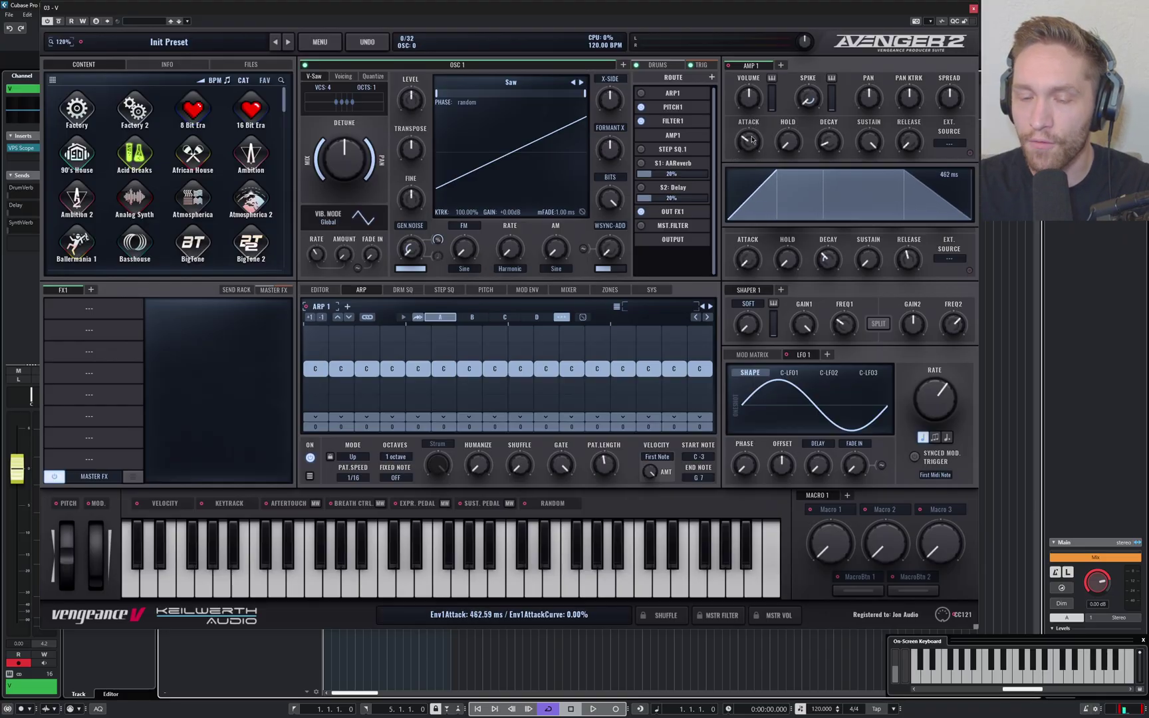
{"action": "scroll", "coordinate": [752, 138], "scroll_direction": "up", "scroll_amount": 1}
{"action": "scroll", "coordinate": [752, 138], "scroll_direction": "up", "scroll_amount": 1}
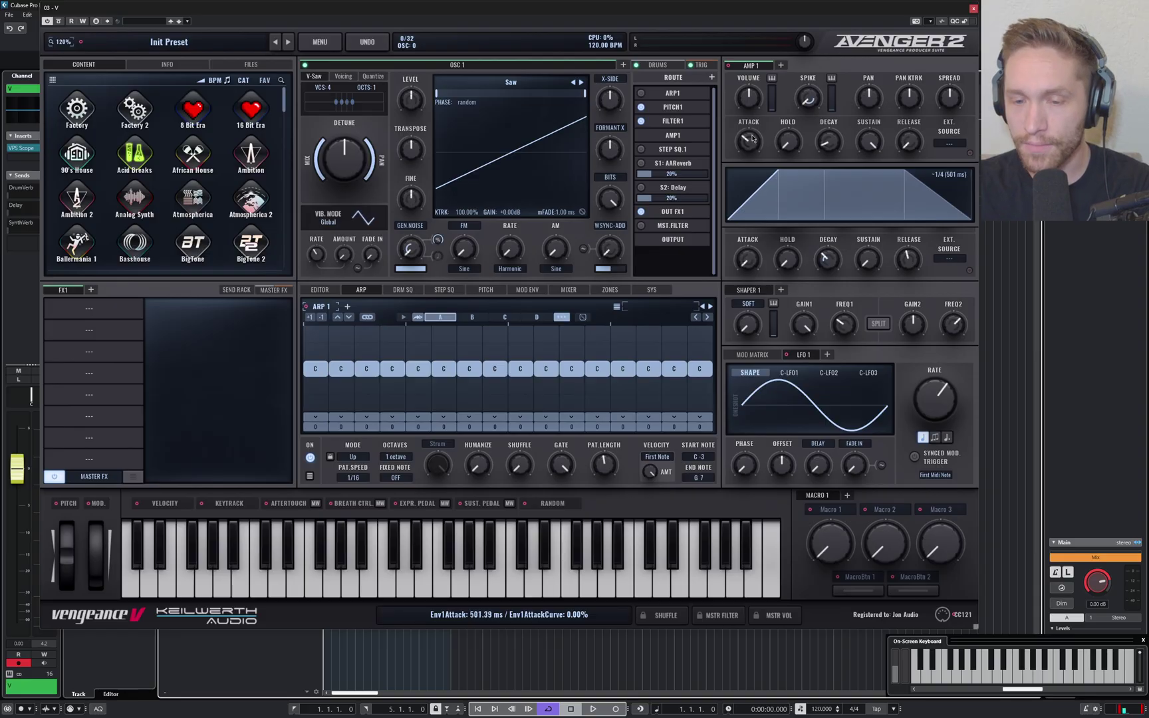
{"action": "scroll", "coordinate": [753, 137], "scroll_direction": "up", "scroll_amount": 5}
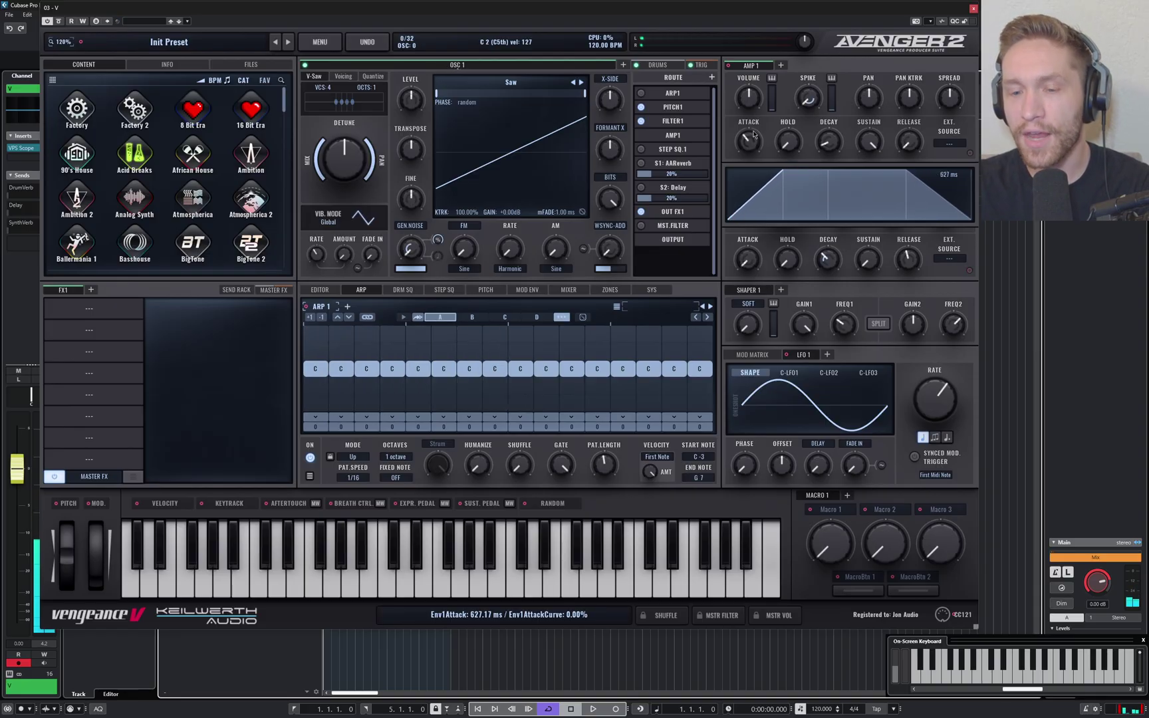
{"action": "left_click_drag", "start_coordinate": [754, 135], "coordinate": [761, 75]}
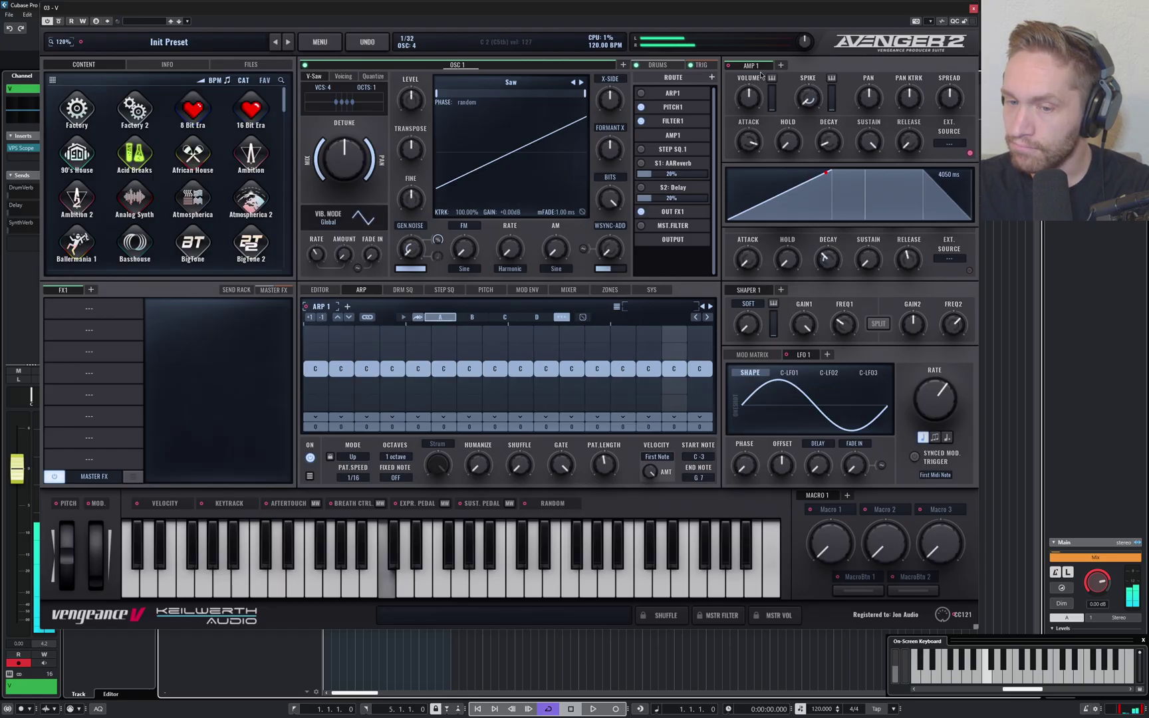
{"action": "left_click_drag", "start_coordinate": [761, 75], "coordinate": [762, 76]}
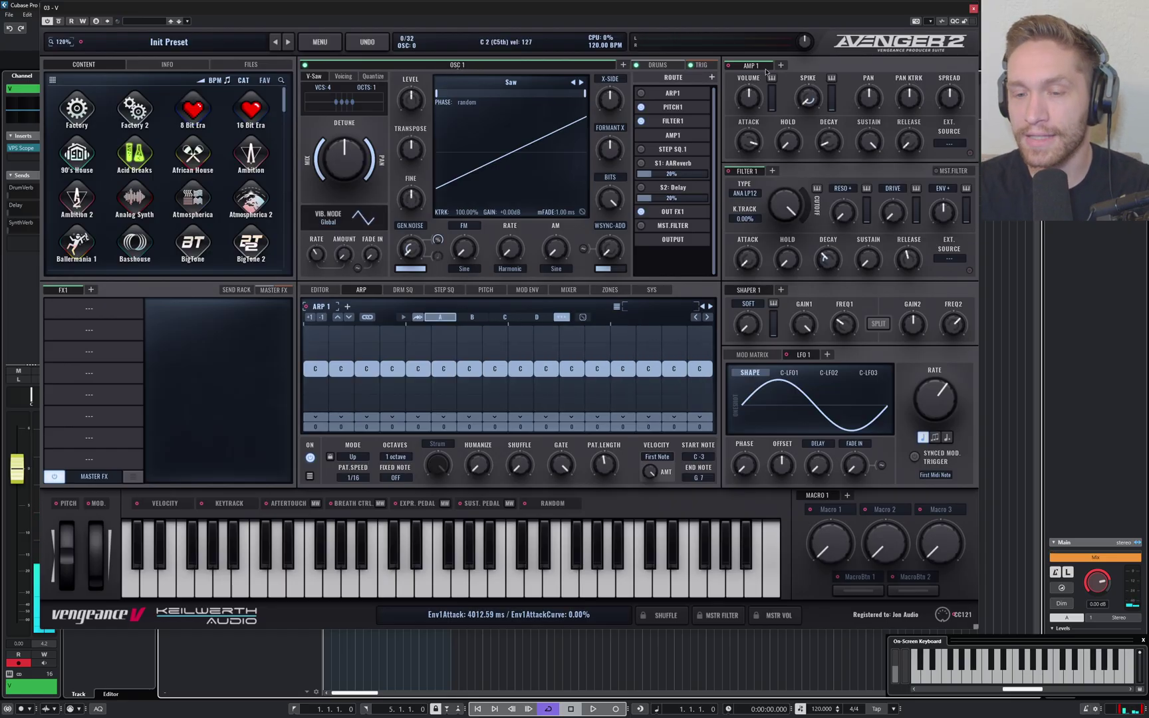
Return the amp envelope's attack to its minimum and set its release to 625 ms.
{"action": "left_click_drag", "start_coordinate": [750, 140], "coordinate": [751, 167]}
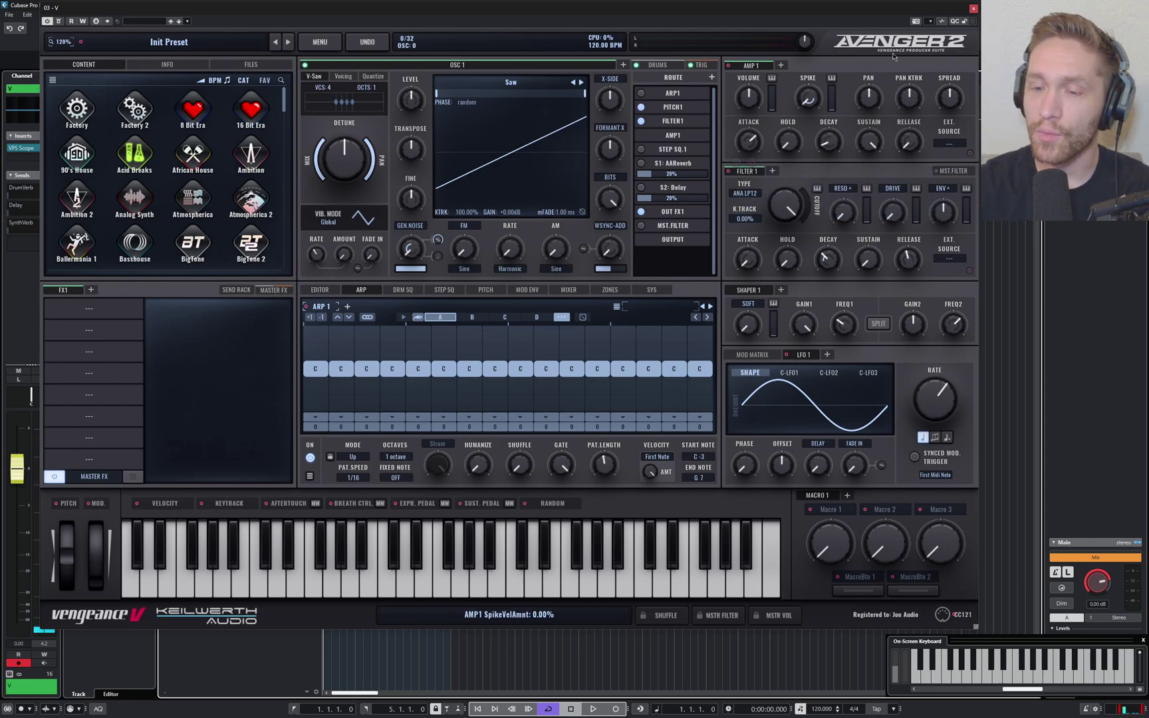
{"action": "left_click_drag", "start_coordinate": [913, 141], "coordinate": [913, 100]}
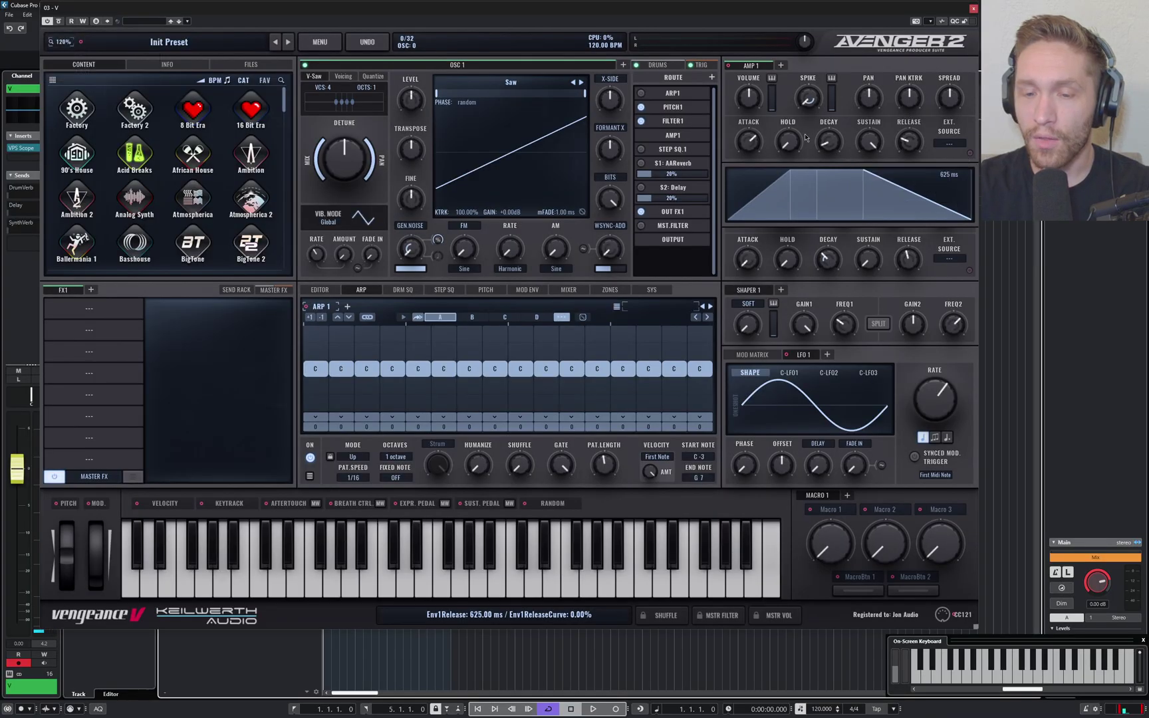
{"action": "left_click_drag", "start_coordinate": [749, 141], "coordinate": [748, 157]}
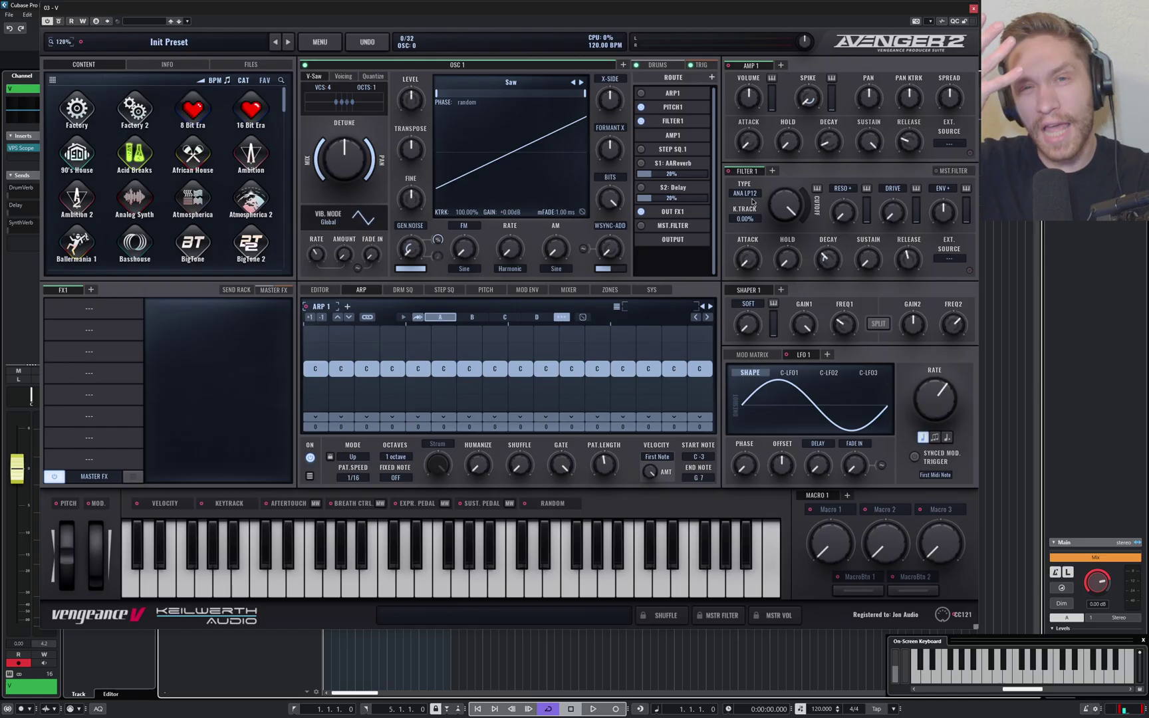
Lengthen the amp envelope's release to about 7296 ms, playing C2 notes to hear the tail.
{"action": "key", "text": "q"}
{"action": "left_click_drag", "start_coordinate": [911, 152], "coordinate": [909, 85]}
{"action": "key", "text": "q"}
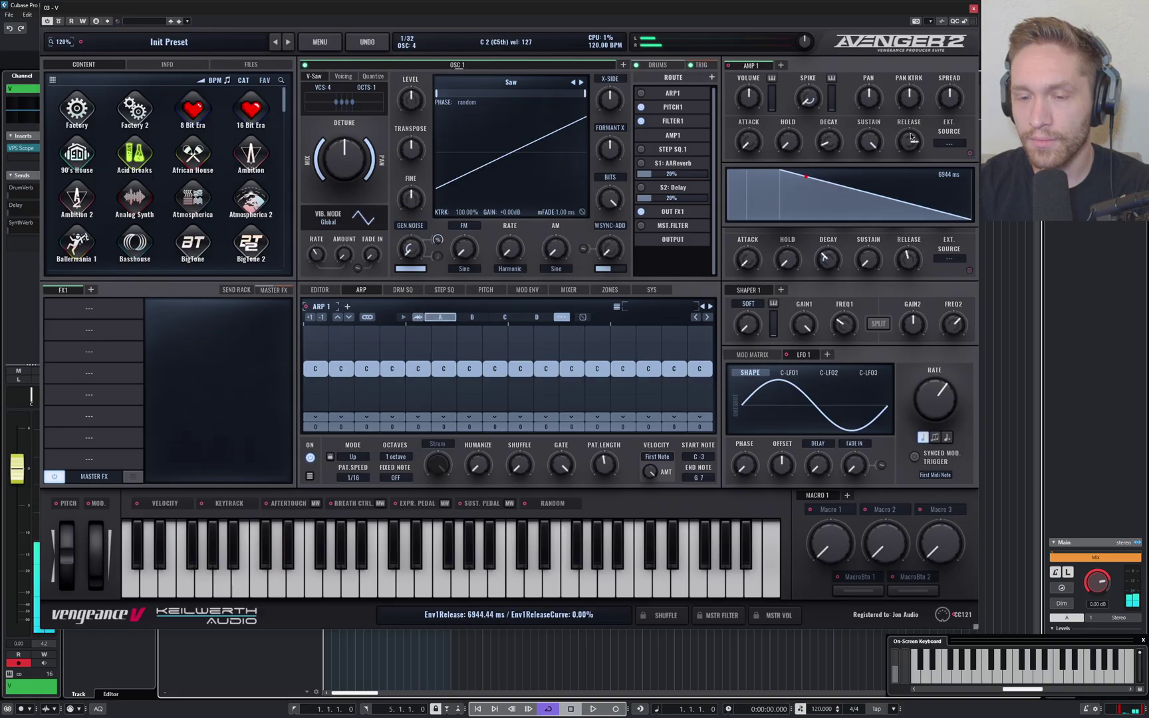
{"action": "scroll", "coordinate": [913, 137], "scroll_direction": "up", "scroll_amount": 1}
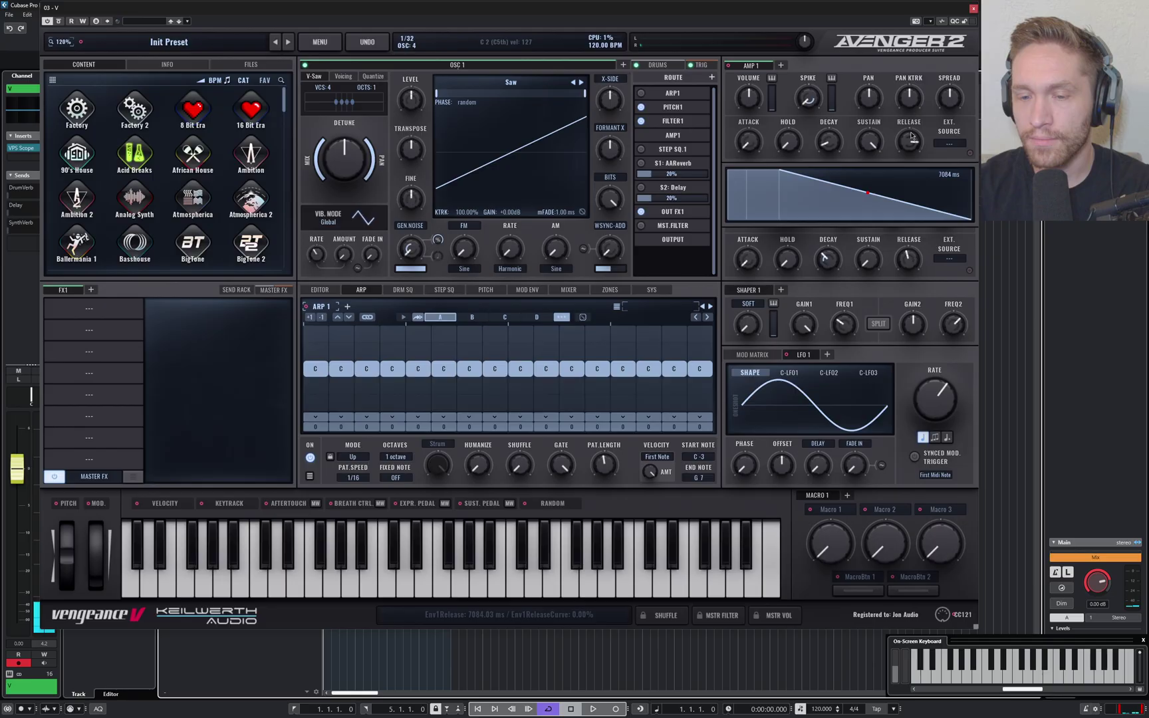
{"action": "scroll", "coordinate": [909, 137], "scroll_direction": "up", "scroll_amount": 1}
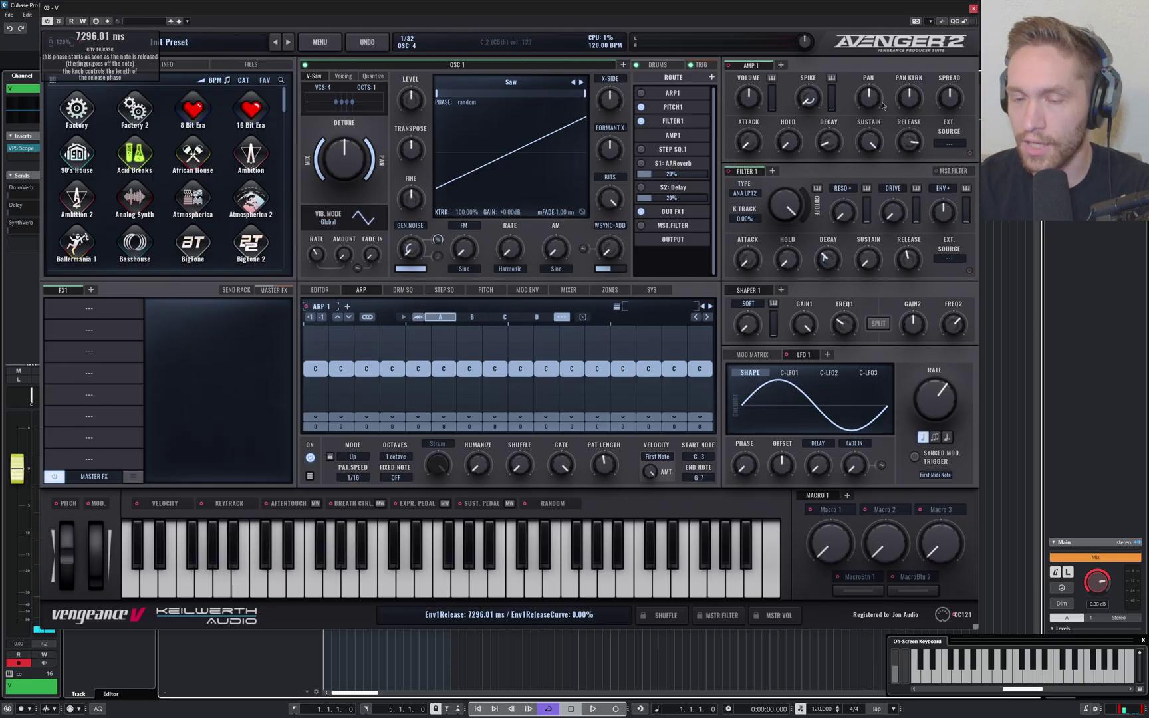
{"action": "scroll", "coordinate": [911, 154], "scroll_direction": "down", "scroll_amount": 2}
{"action": "scroll", "coordinate": [910, 153], "scroll_direction": "down", "scroll_amount": 2}
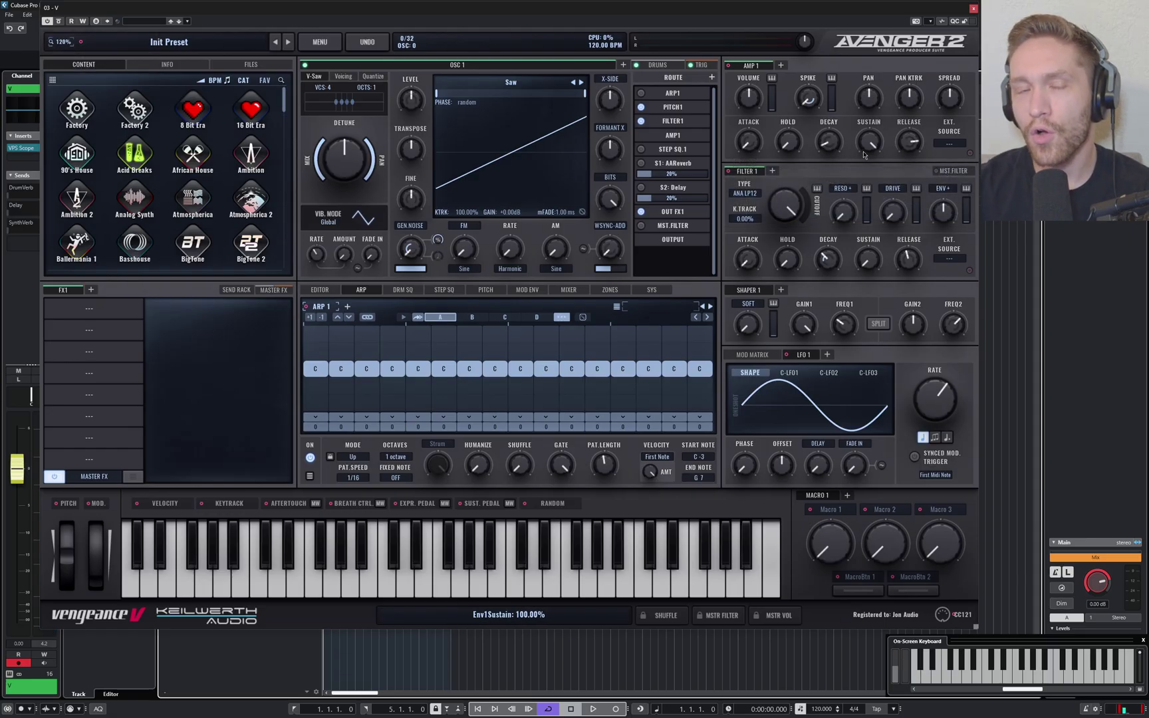
Lower the amp envelope's sustain to about 57% and play a C2 note to hear the held level.
{"action": "mouse_move", "coordinate": [866, 147]}
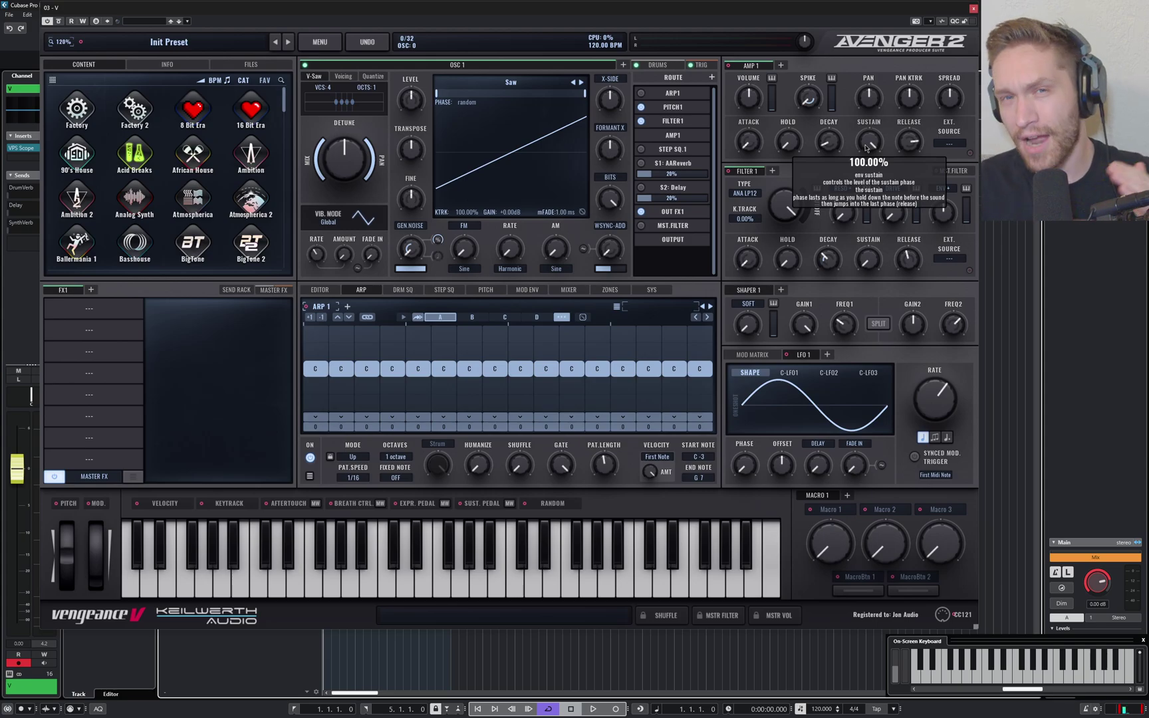
{"action": "mouse_move", "coordinate": [866, 148]}
{"action": "left_mouse_down"}
{"action": "mouse_move", "coordinate": [866, 179]}
{"action": "mouse_move", "coordinate": [870, 159]}
{"action": "left_mouse_up"}
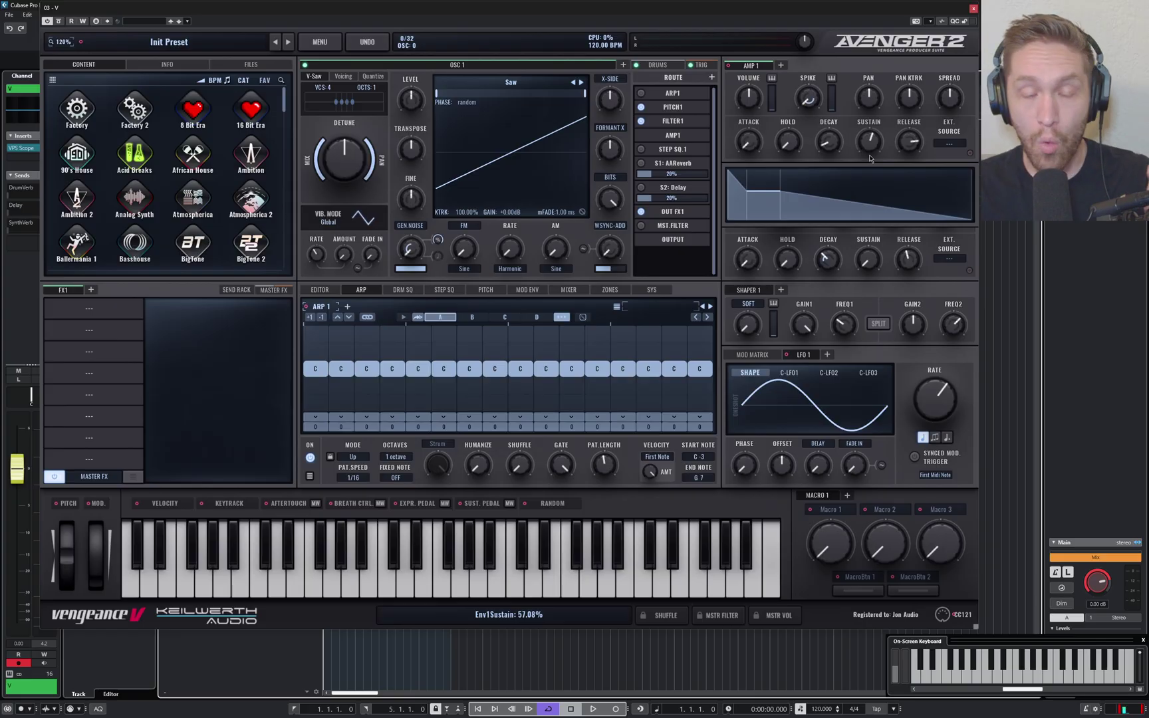
{"action": "left_click_drag", "start_coordinate": [870, 159], "coordinate": [869, 154]}
{"action": "key", "text": "q"}
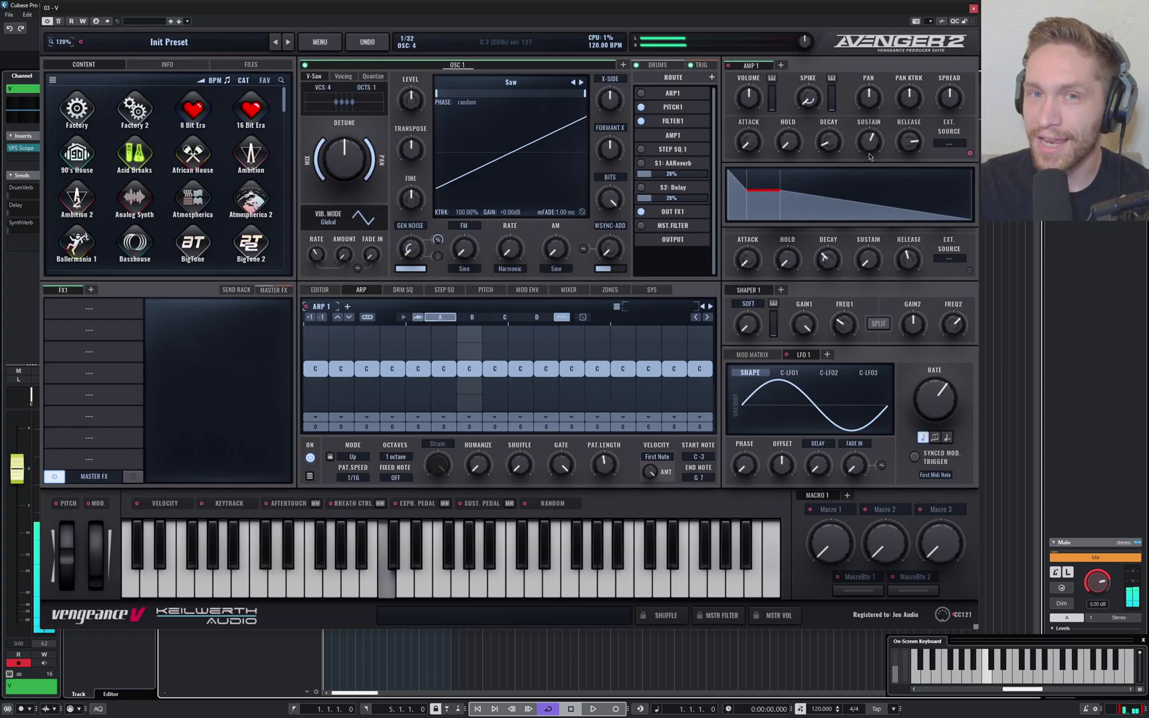
Shorten the amp envelope's release to its minimum and lower its sustain to about 4.6%.
{"action": "left_click_drag", "start_coordinate": [870, 157], "coordinate": [869, 202]}
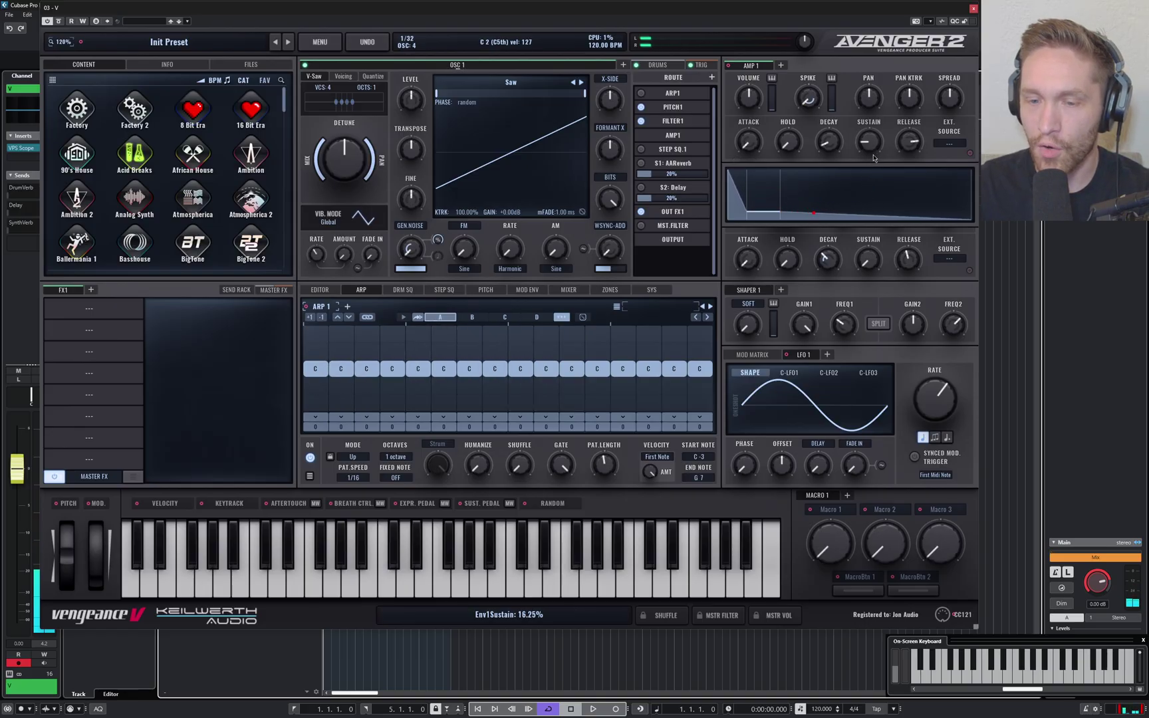
{"action": "left_click_drag", "start_coordinate": [909, 147], "coordinate": [890, 294]}
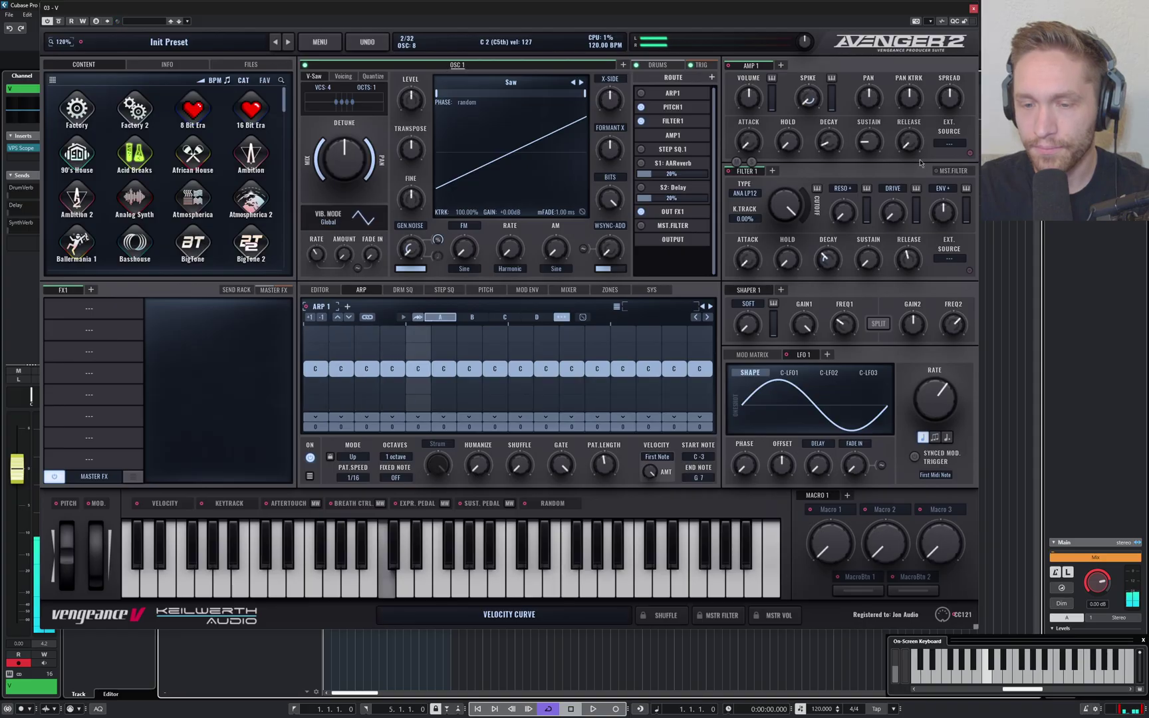
{"action": "mouse_move", "coordinate": [875, 143]}
{"action": "left_mouse_down"}
{"action": "mouse_move", "coordinate": [878, 158]}
{"action": "mouse_move", "coordinate": [875, 149]}
{"action": "left_mouse_up"}
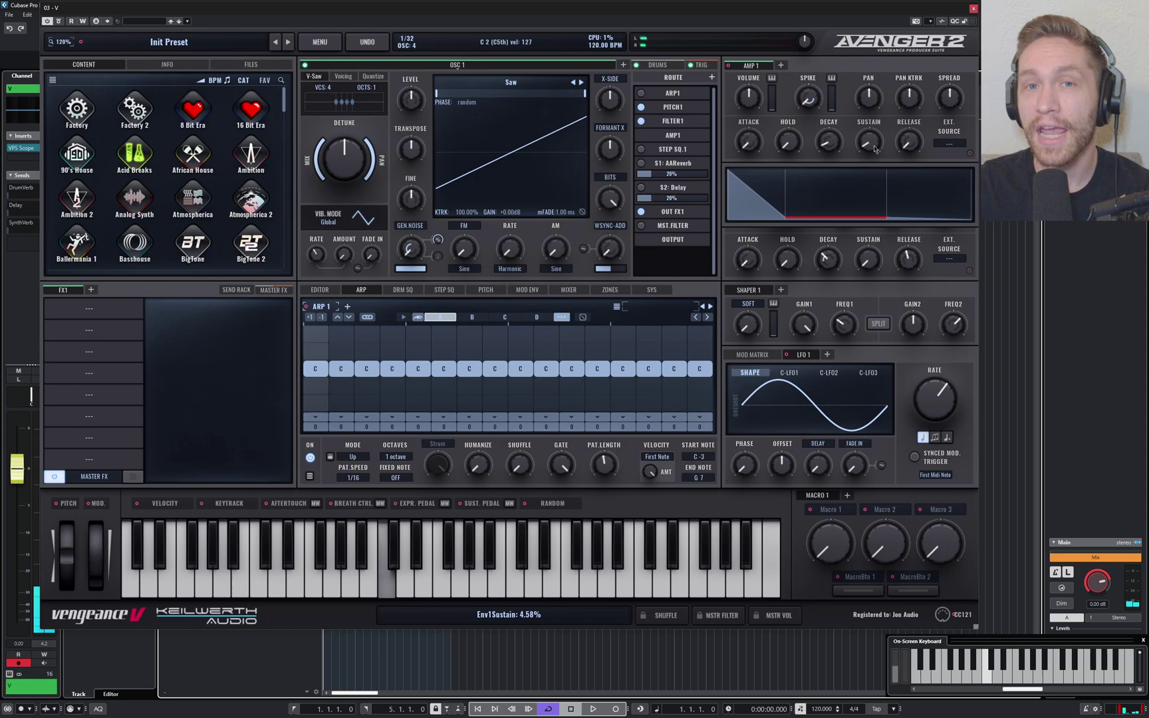
Reset the amp envelope's sustain to 100% and play a C2 note to hear it.
{"action": "double_click", "coordinate": [877, 148]}
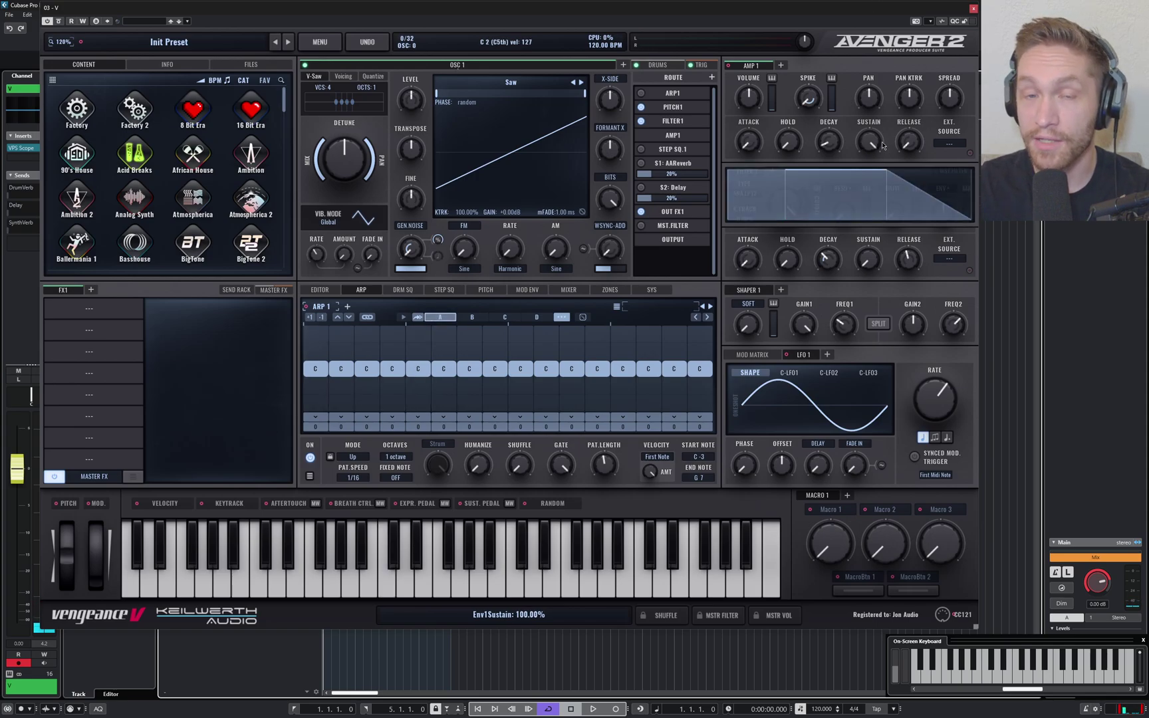
{"action": "key", "text": "q"}
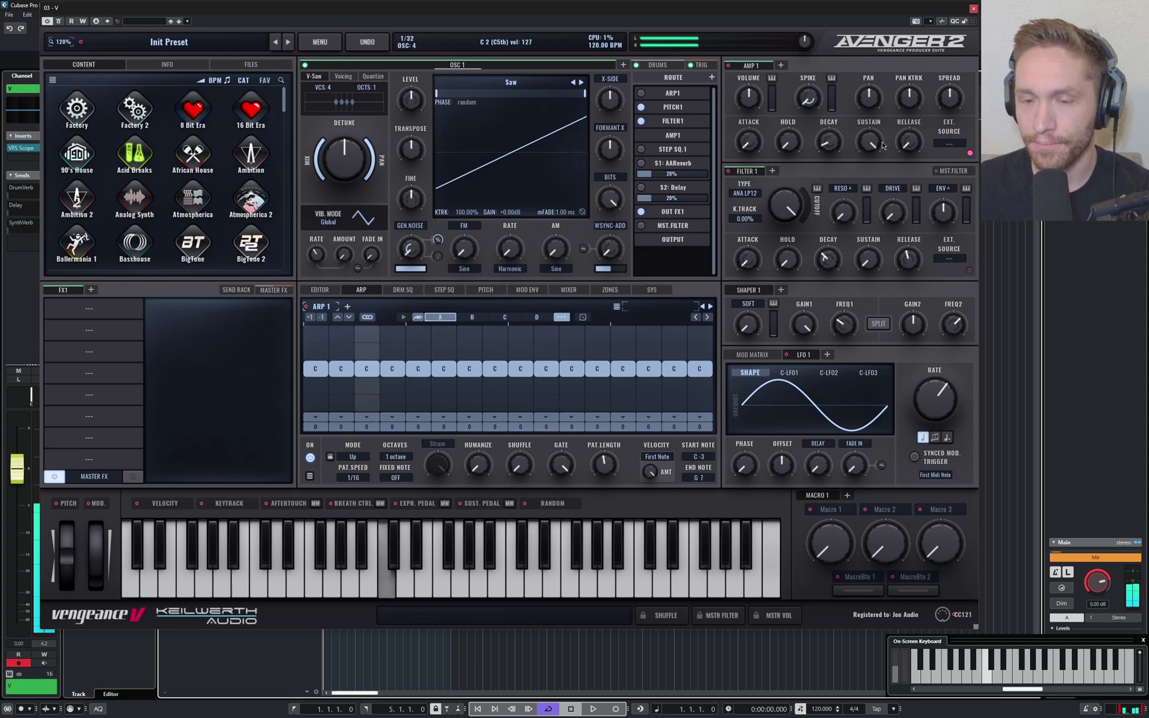
{"action": "mouse_move", "coordinate": [871, 143]}
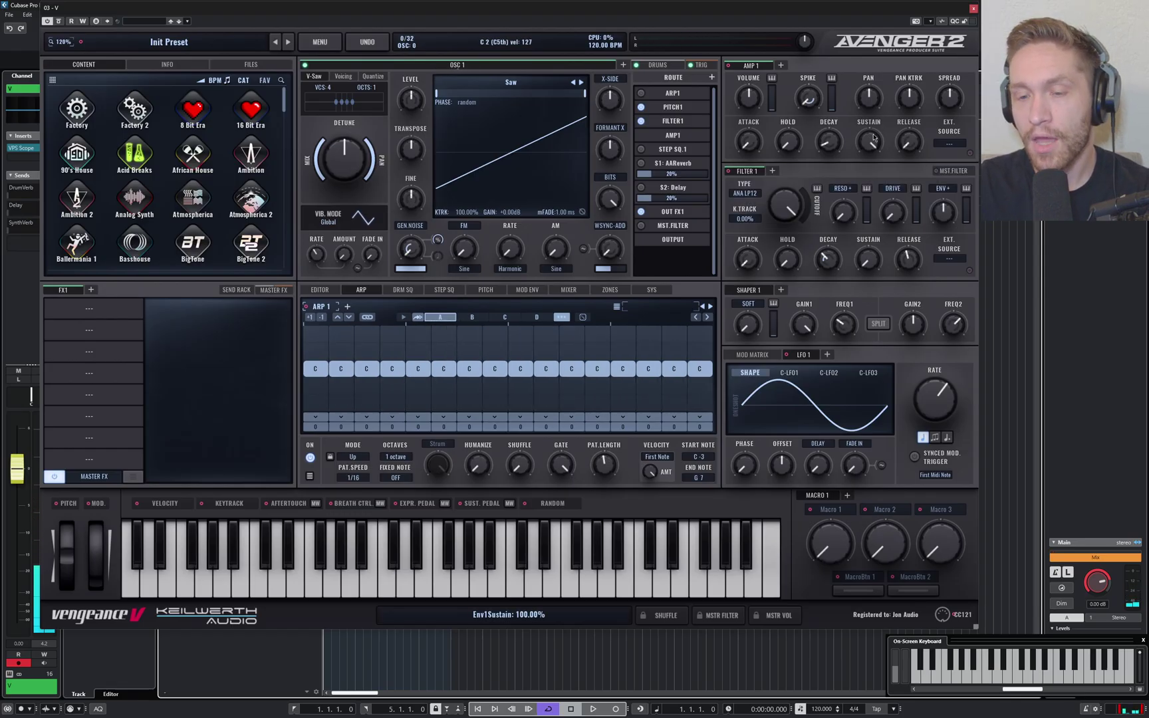
Lower the amp envelope's sustain to 20% and lengthen its decay beyond 1374 ms, playing C2 notes to compare.
{"action": "left_click_drag", "start_coordinate": [874, 138], "coordinate": [867, 197]}
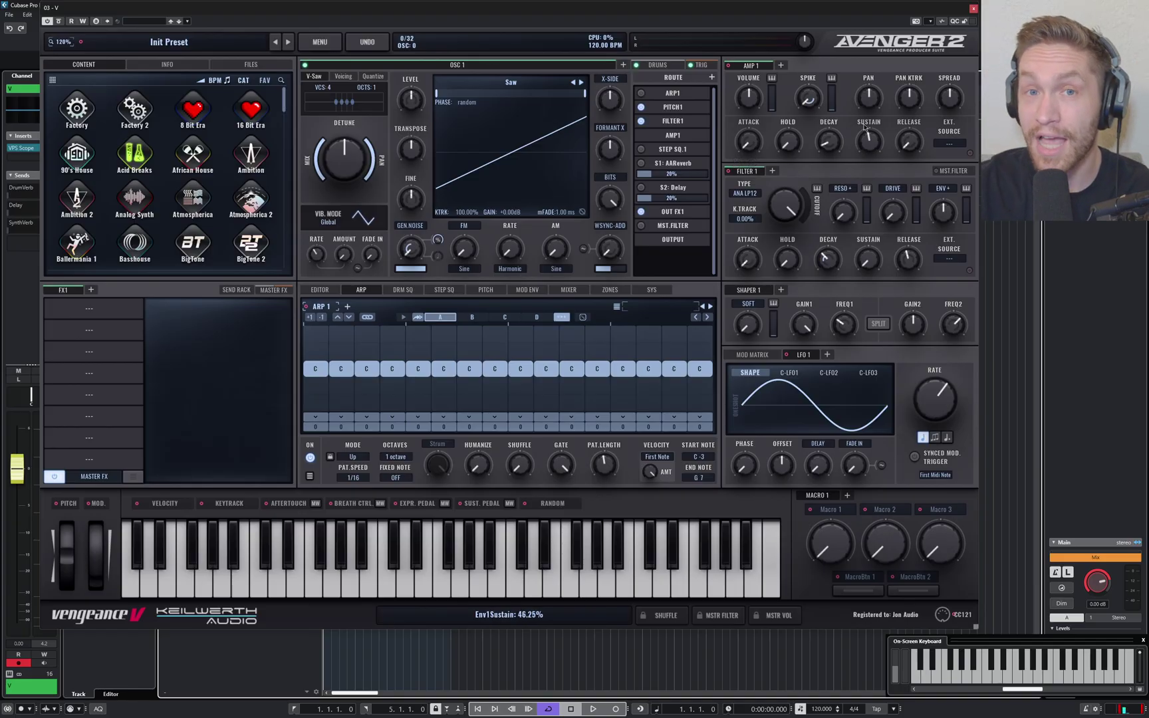
{"action": "left_click_drag", "start_coordinate": [827, 143], "coordinate": [832, 142]}
{"action": "key", "text": "q"}
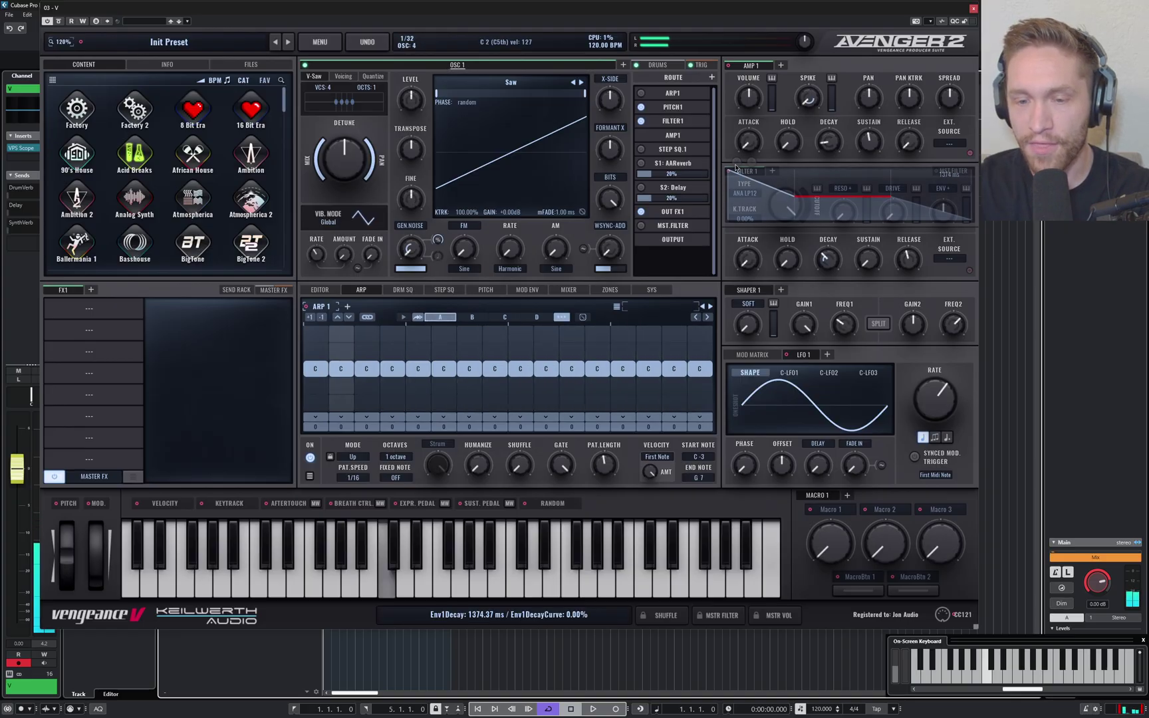
{"action": "left_click_drag", "start_coordinate": [822, 150], "coordinate": [866, 153]}
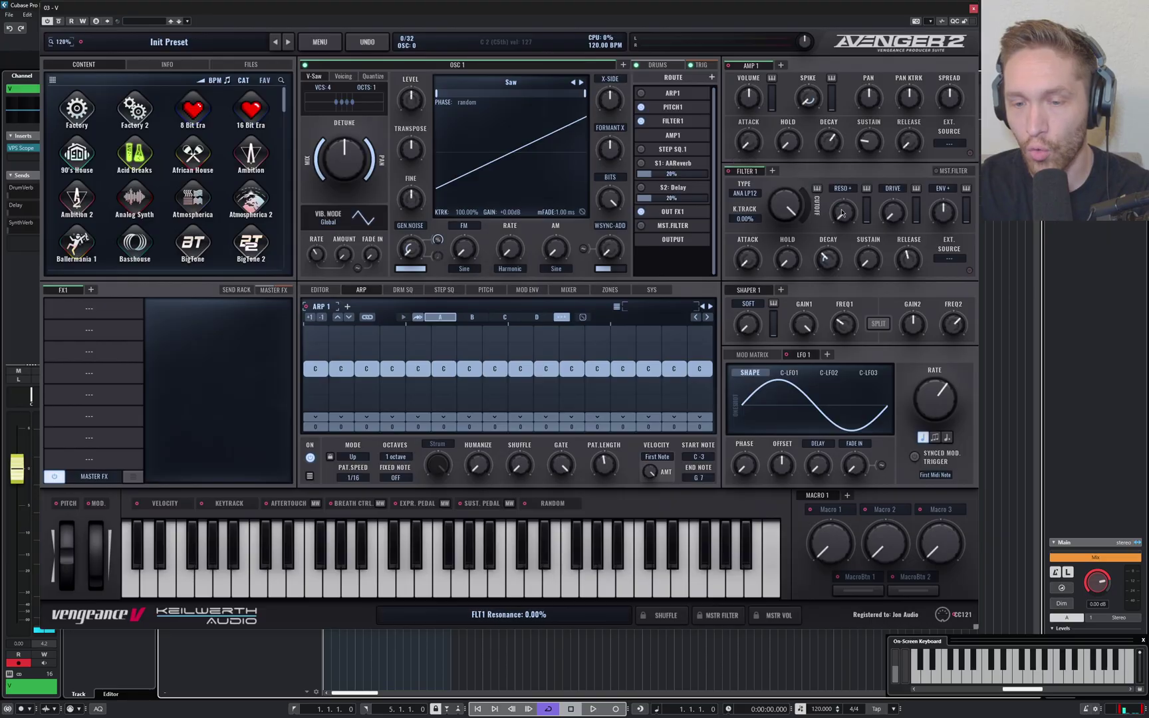
{"action": "key", "text": "q"}
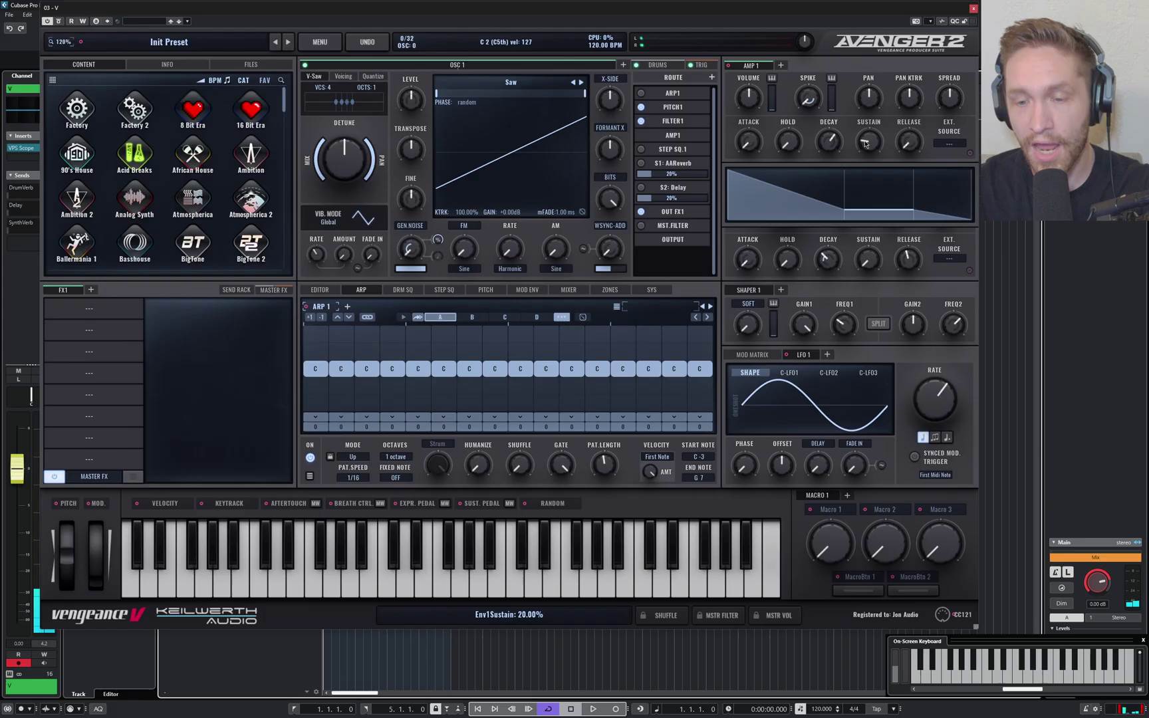
Adjust the amp envelope's release, returning it to 0 ms, and raise its sustain above 20%.
{"action": "left_click_drag", "start_coordinate": [914, 145], "coordinate": [910, 143]}
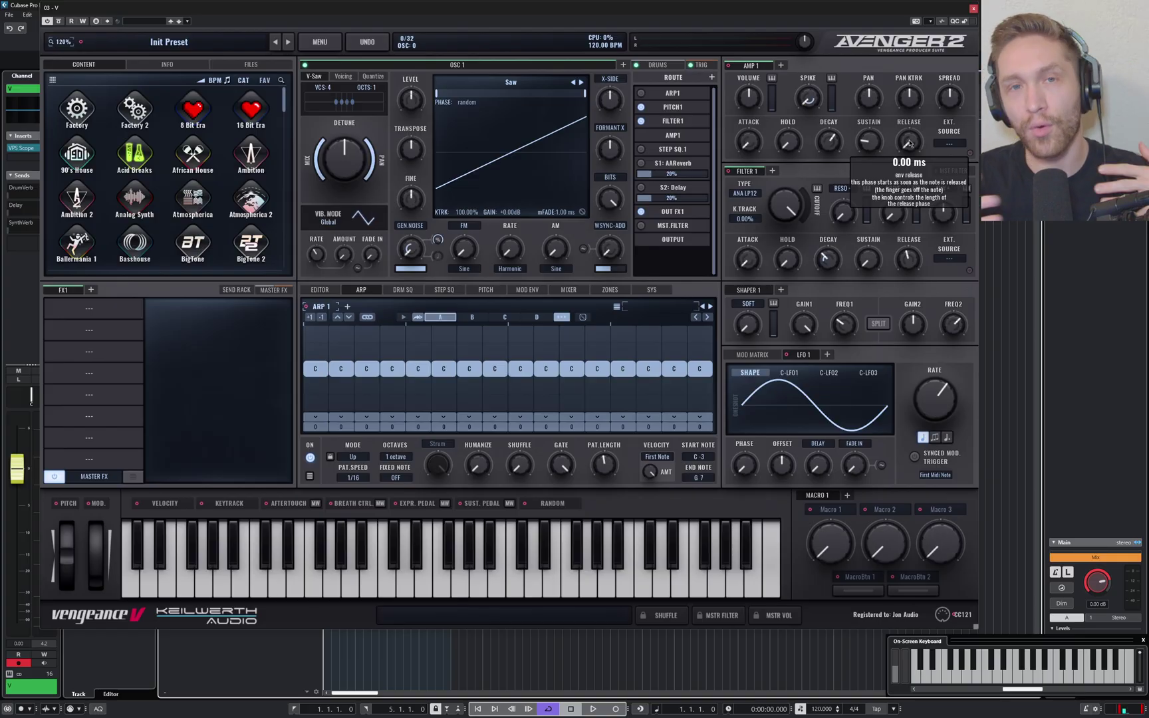
{"action": "left_click_drag", "start_coordinate": [869, 146], "coordinate": [832, 142]}
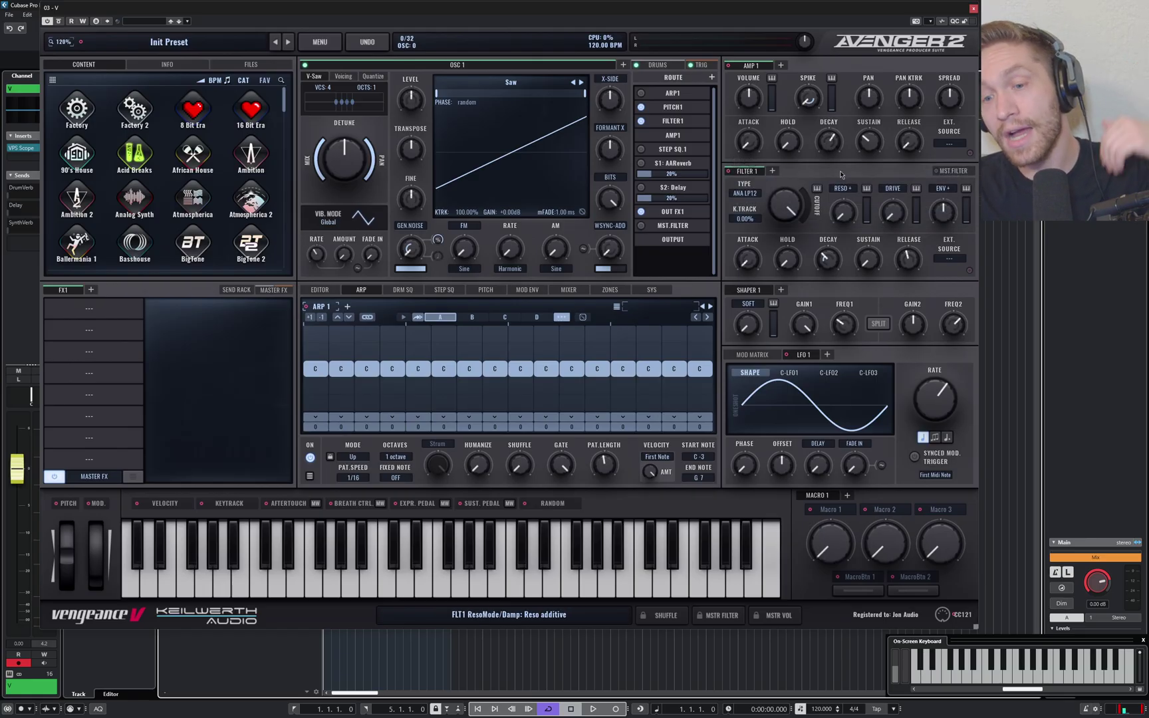
{"action": "left_click_drag", "start_coordinate": [870, 149], "coordinate": [874, 139]}
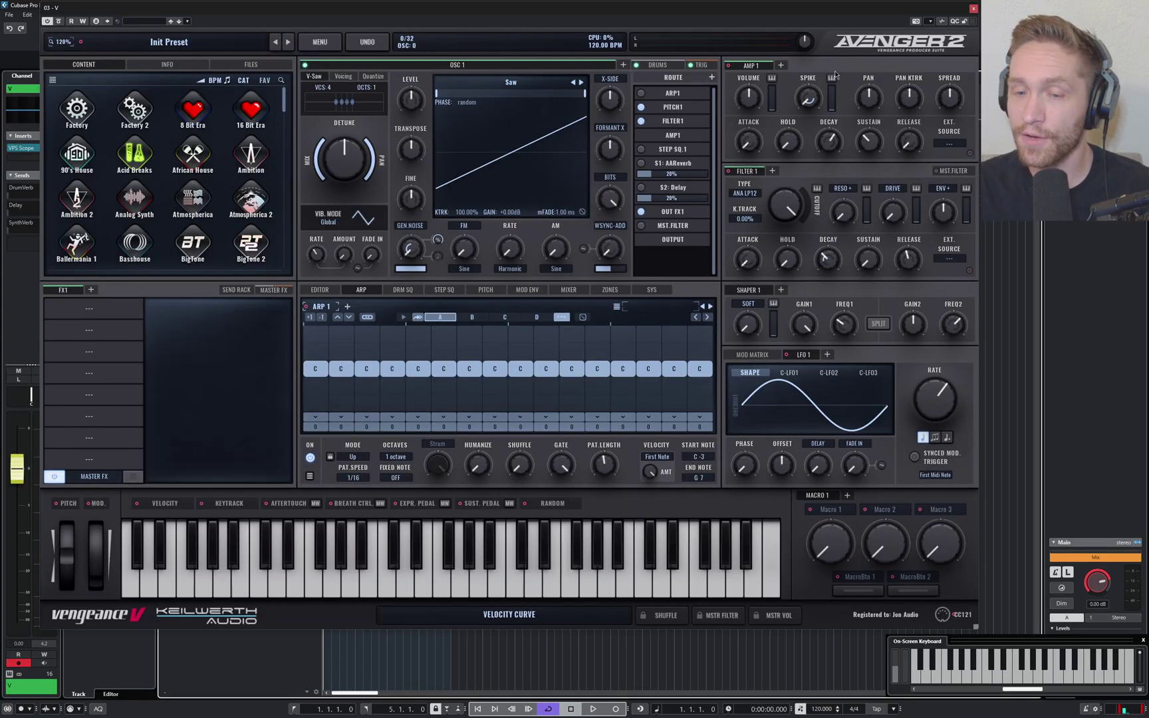
Lengthen the amp envelope's attack to about 2509 ms and bend its curve so the rise bulges upward.
{"action": "mouse_move", "coordinate": [749, 142]}
{"action": "left_mouse_down"}
{"action": "mouse_move", "coordinate": [754, 81]}
{"action": "mouse_move", "coordinate": [751, 131]}
{"action": "left_mouse_up"}
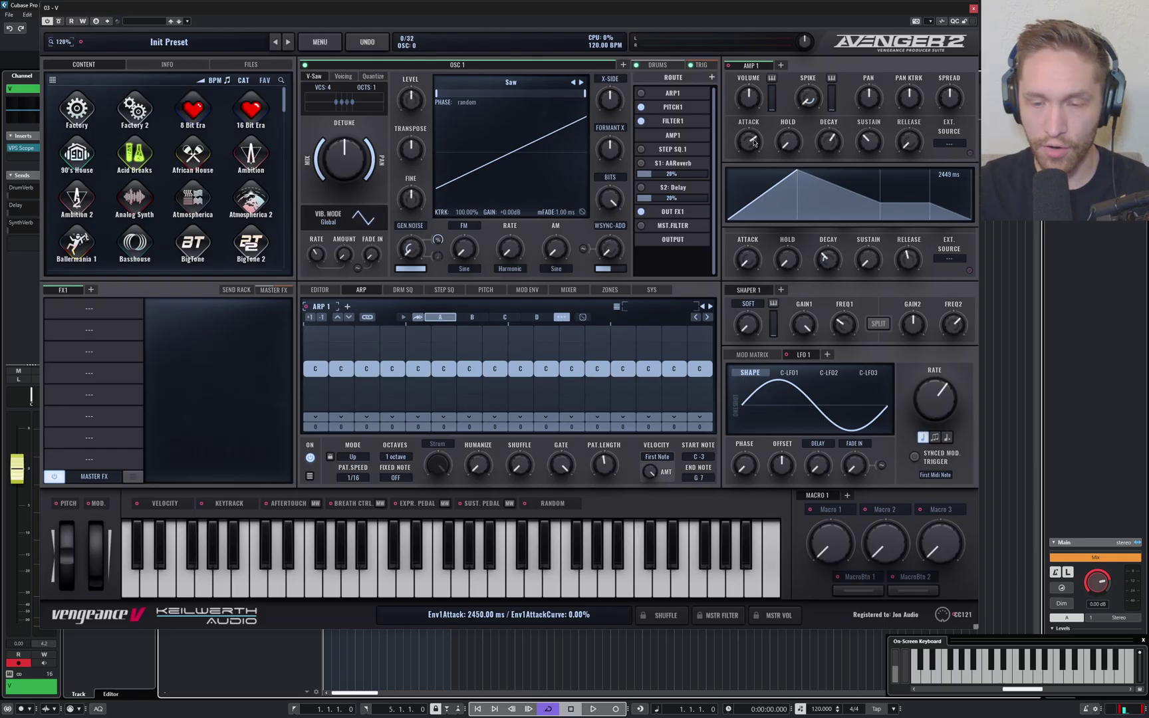
{"action": "scroll", "coordinate": [754, 142], "scroll_direction": "up", "scroll_amount": 1}
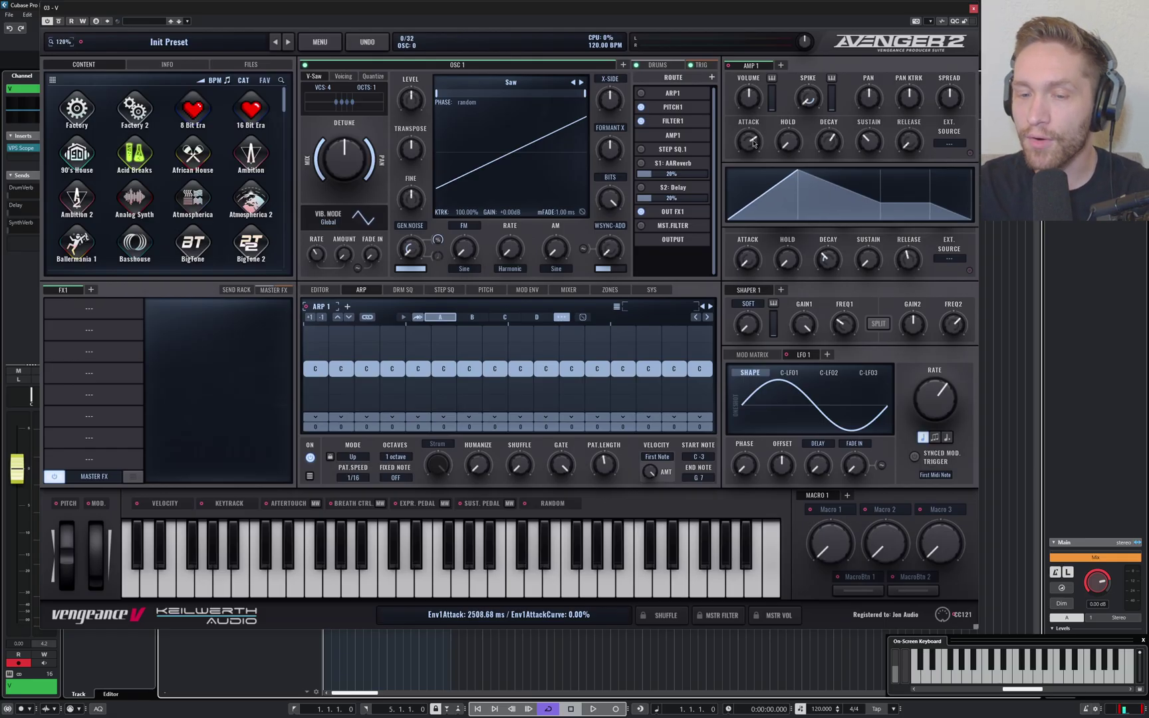
{"action": "mouse_move", "coordinate": [753, 141]}
{"action": "left_mouse_down"}
{"action": "mouse_move", "coordinate": [754, 167]}
{"action": "mouse_move", "coordinate": [744, 131]}
{"action": "mouse_move", "coordinate": [755, 155]}
{"action": "mouse_move", "coordinate": [754, 139]}
{"action": "left_mouse_up"}
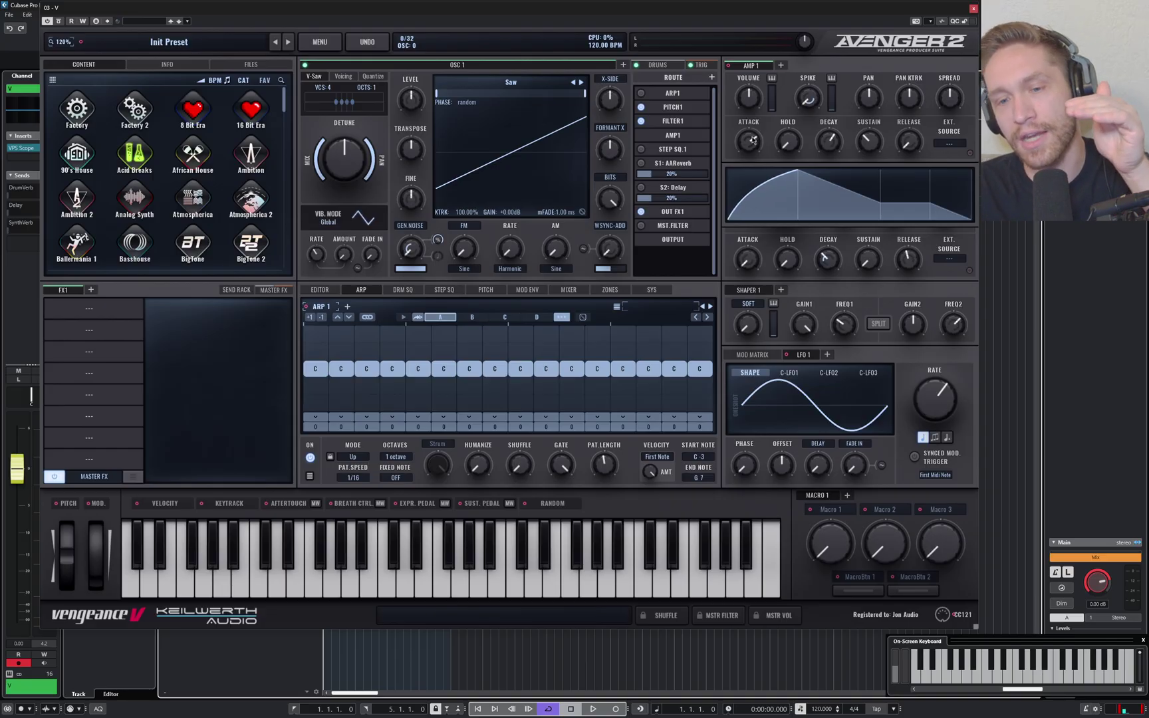
Lengthen the amp envelope's release with a curved fall and set its decay to about 6249 ms with a -2.50% curve.
{"action": "mouse_move", "coordinate": [909, 143]}
{"action": "left_mouse_down"}
{"action": "mouse_move", "coordinate": [908, 122]}
{"action": "mouse_move", "coordinate": [873, 133]}
{"action": "mouse_move", "coordinate": [909, 142]}
{"action": "mouse_move", "coordinate": [906, 158]}
{"action": "mouse_move", "coordinate": [895, 150]}
{"action": "left_mouse_up"}
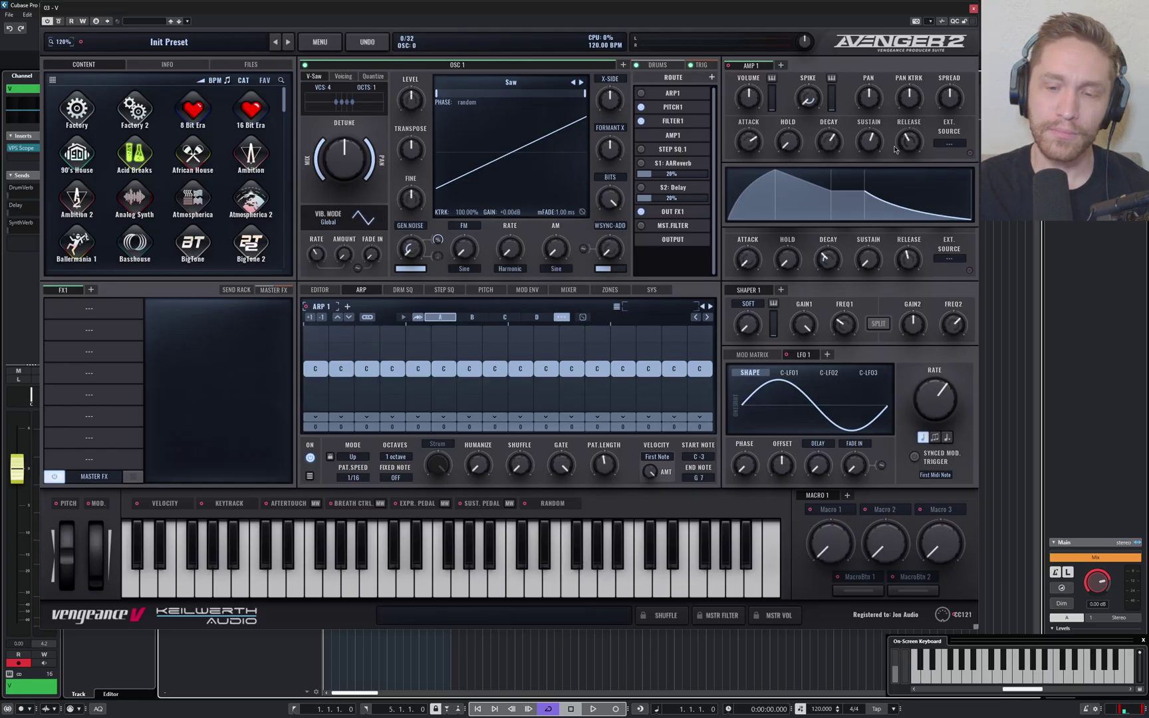
{"action": "left_click_drag", "start_coordinate": [832, 141], "coordinate": [834, 148]}
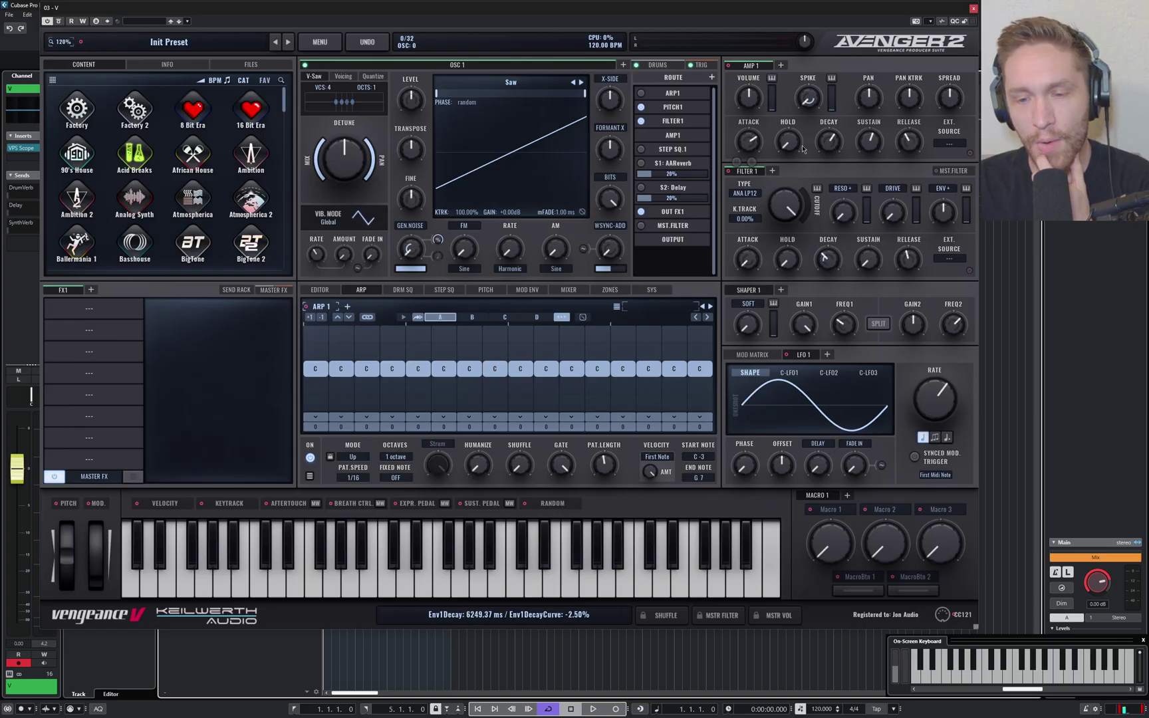
Initialize all synth settings to return the amp envelope to its defaults.
{"action": "left_click", "coordinate": [320, 41]}
{"action": "left_click", "coordinate": [321, 101]}
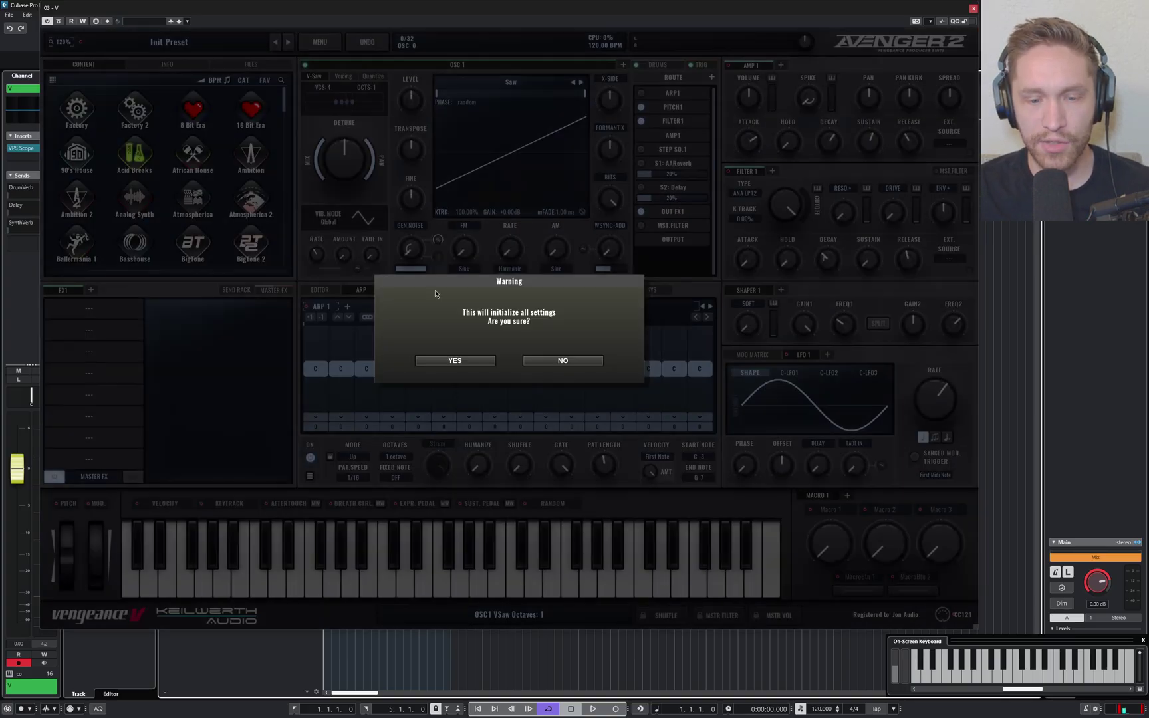
{"action": "left_click", "coordinate": [455, 359]}
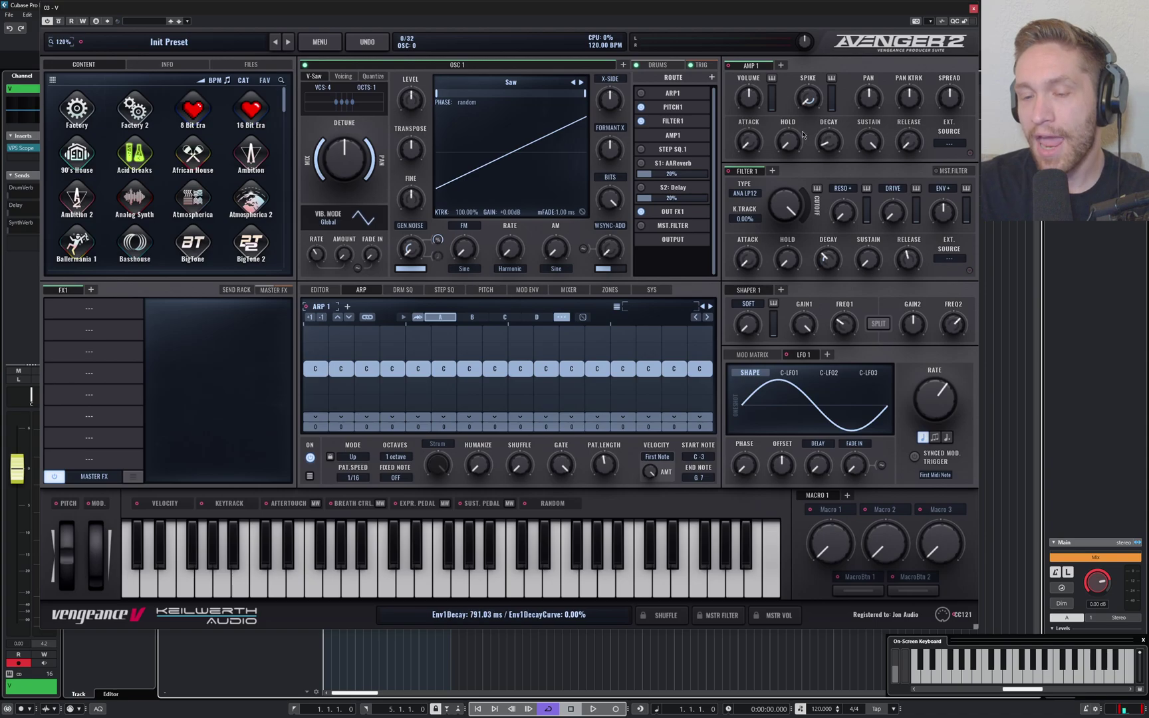
Shape the amp envelope with a longer attack and release, a decay of about 2208 ms and a sustain of about 48%.
{"action": "left_click_drag", "start_coordinate": [750, 139], "coordinate": [764, 108]}
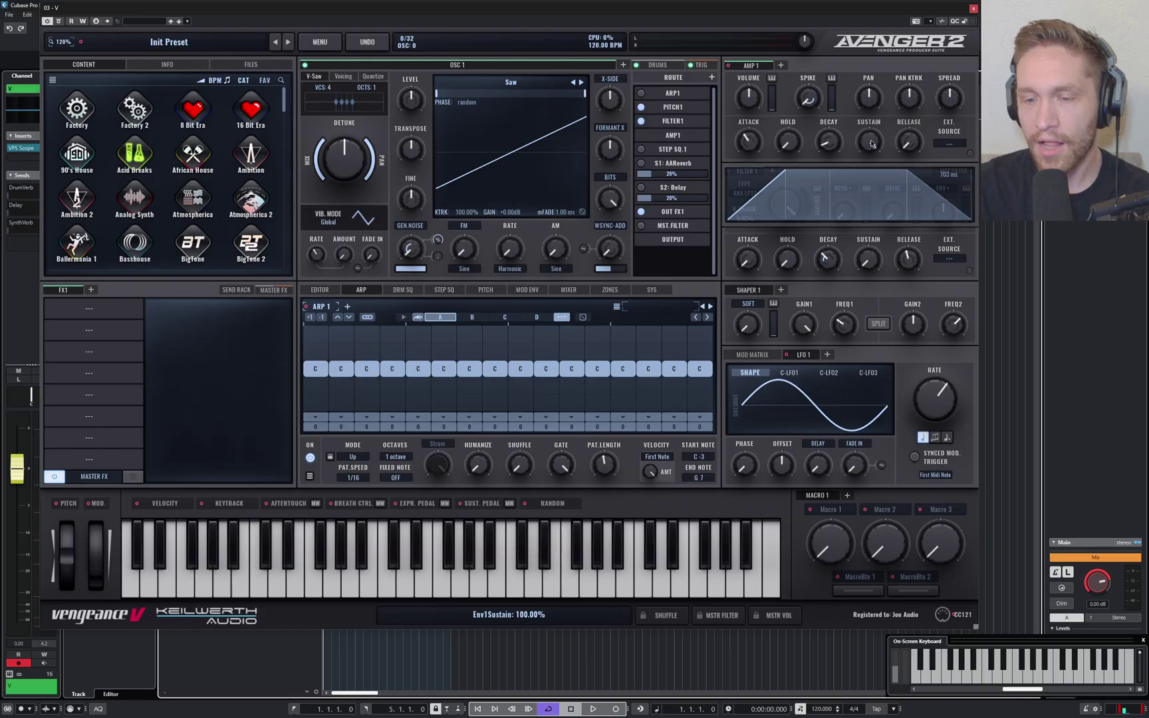
{"action": "left_click_drag", "start_coordinate": [868, 140], "coordinate": [872, 191]}
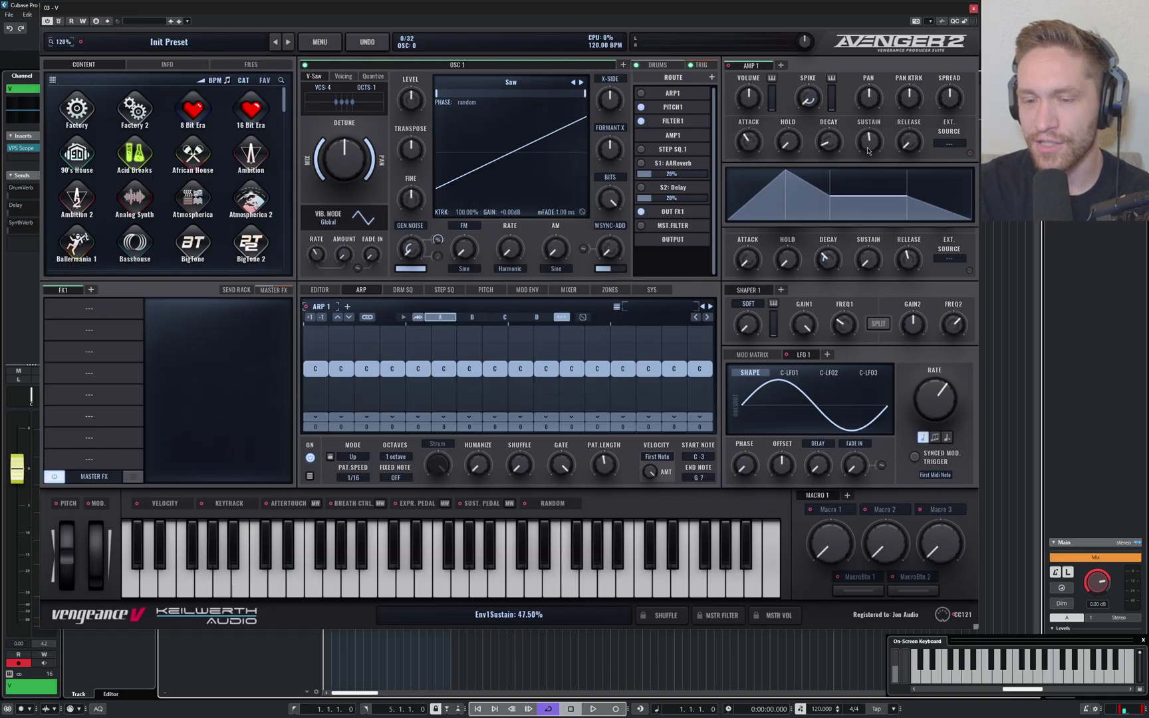
{"action": "left_click_drag", "start_coordinate": [829, 141], "coordinate": [829, 133]}
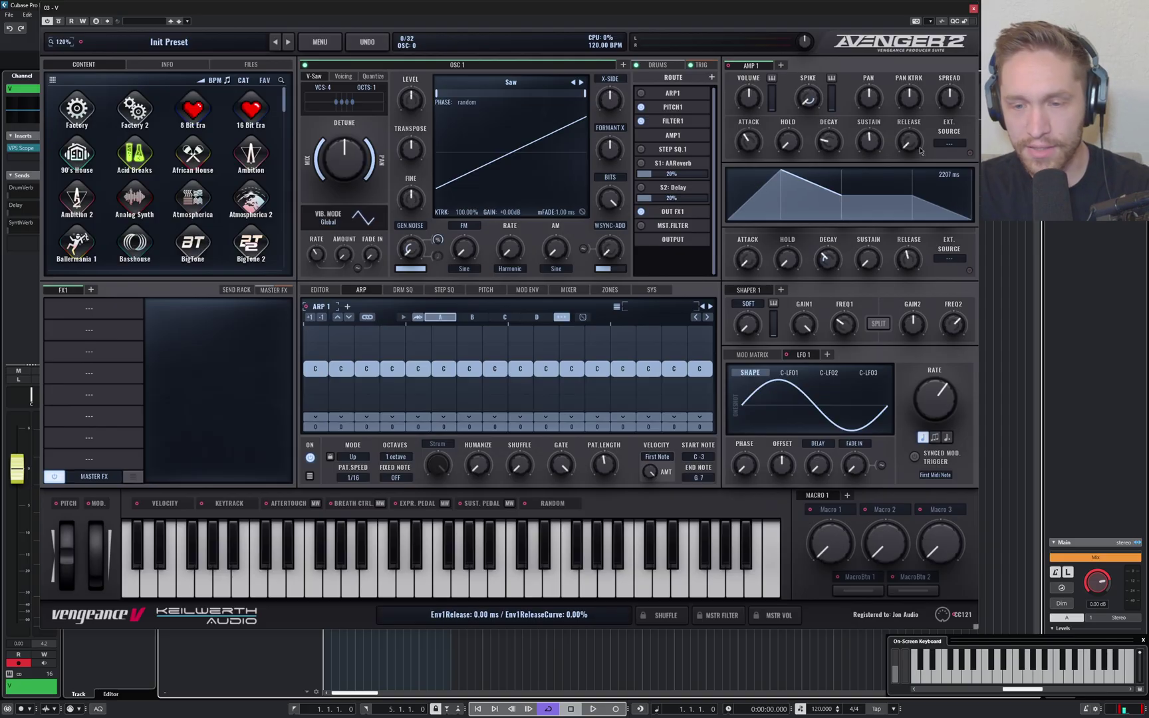
{"action": "mouse_move", "coordinate": [916, 146]}
{"action": "left_mouse_down"}
{"action": "mouse_move", "coordinate": [906, 122]}
{"action": "mouse_move", "coordinate": [906, 148]}
{"action": "left_mouse_up"}
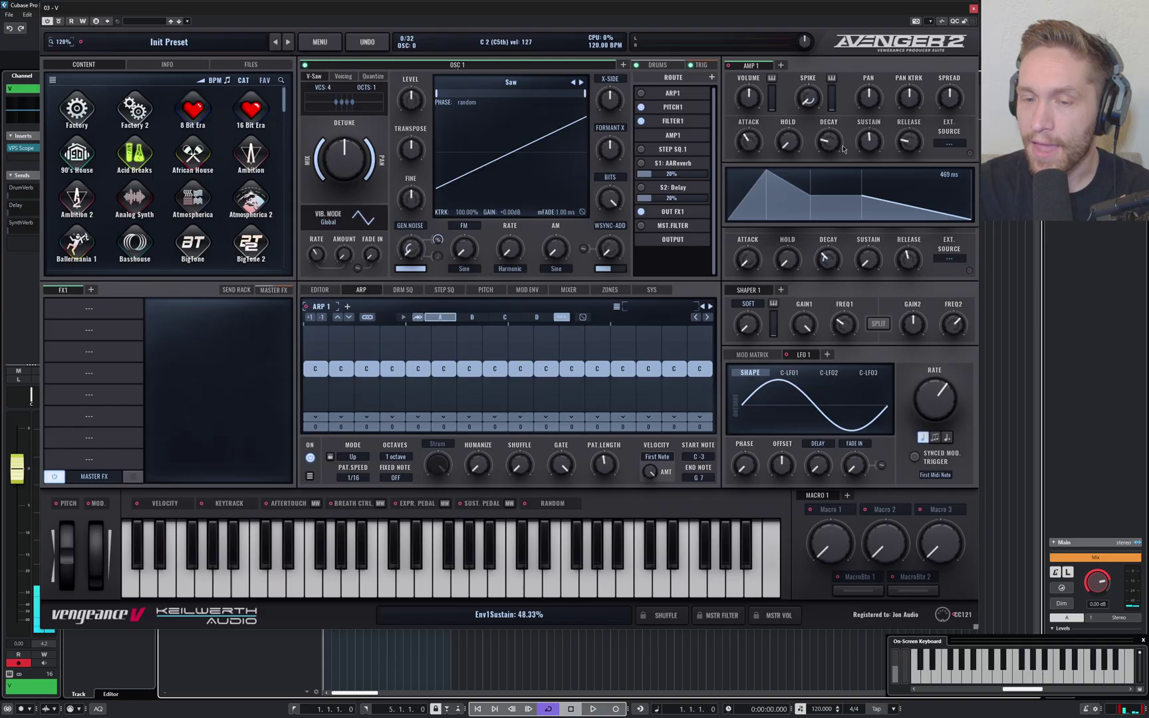
Raise the amp envelope's hold to about 818 ms, and bring it back down to its minimum.
{"action": "left_click_drag", "start_coordinate": [792, 141], "coordinate": [790, 46]}
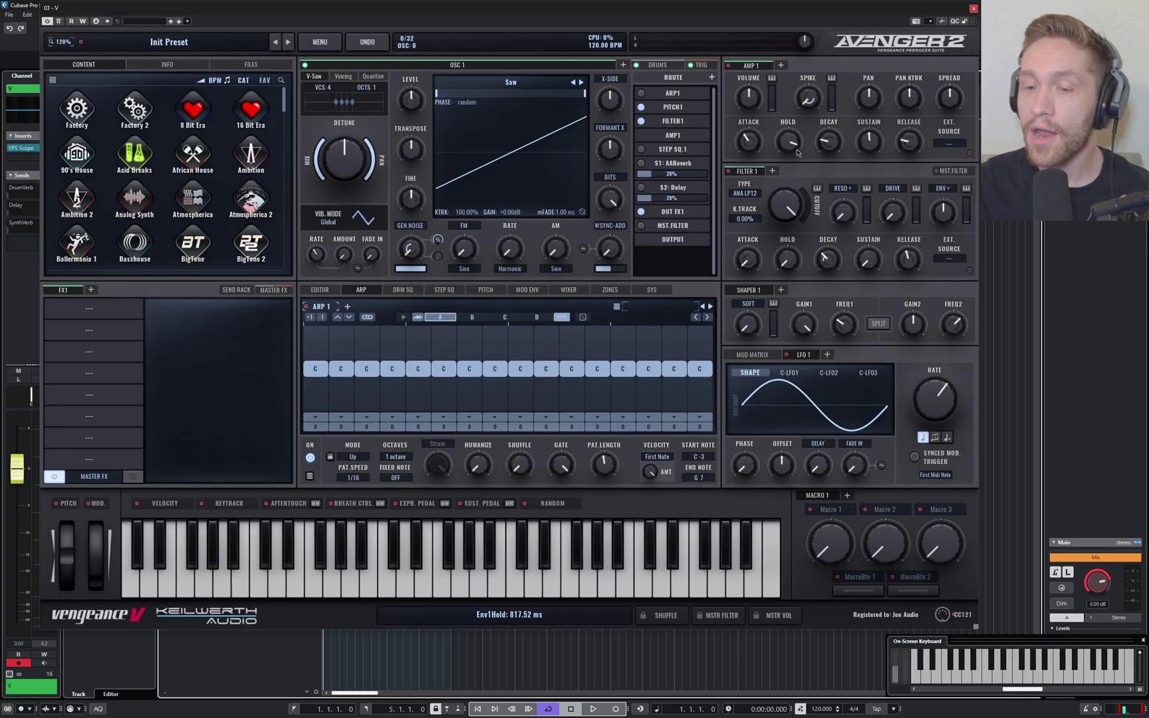
{"action": "left_click_drag", "start_coordinate": [797, 153], "coordinate": [804, 256]}
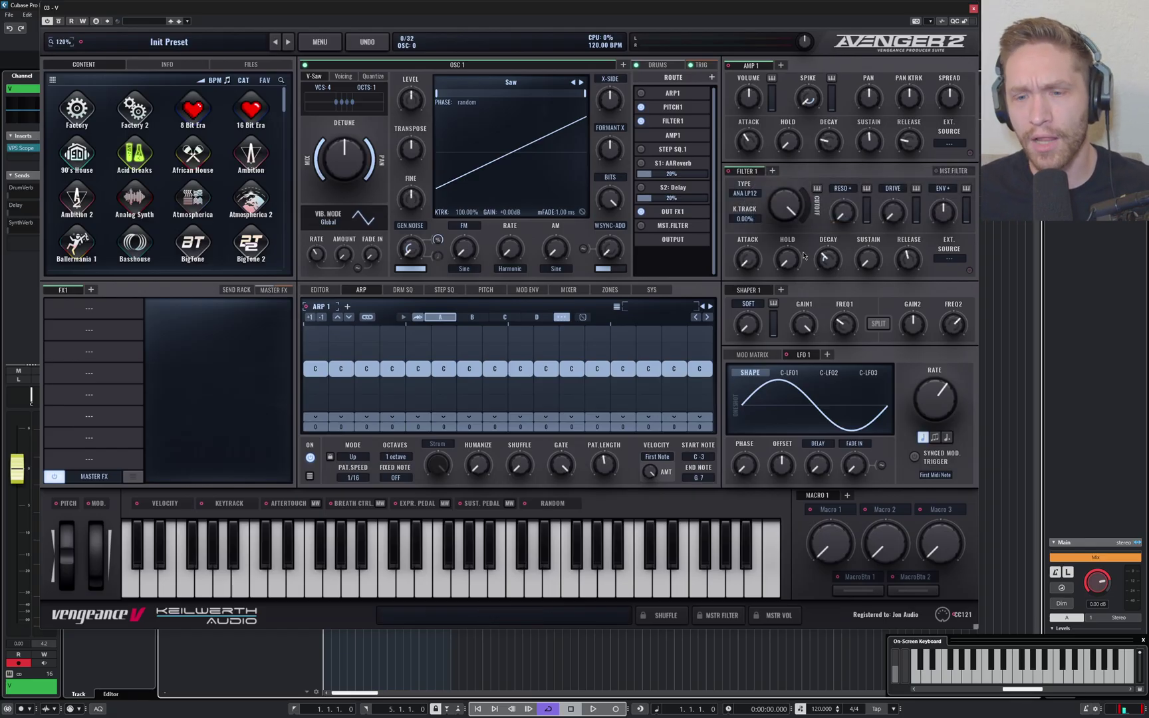
{"action": "left_click_drag", "start_coordinate": [791, 148], "coordinate": [795, 174]}
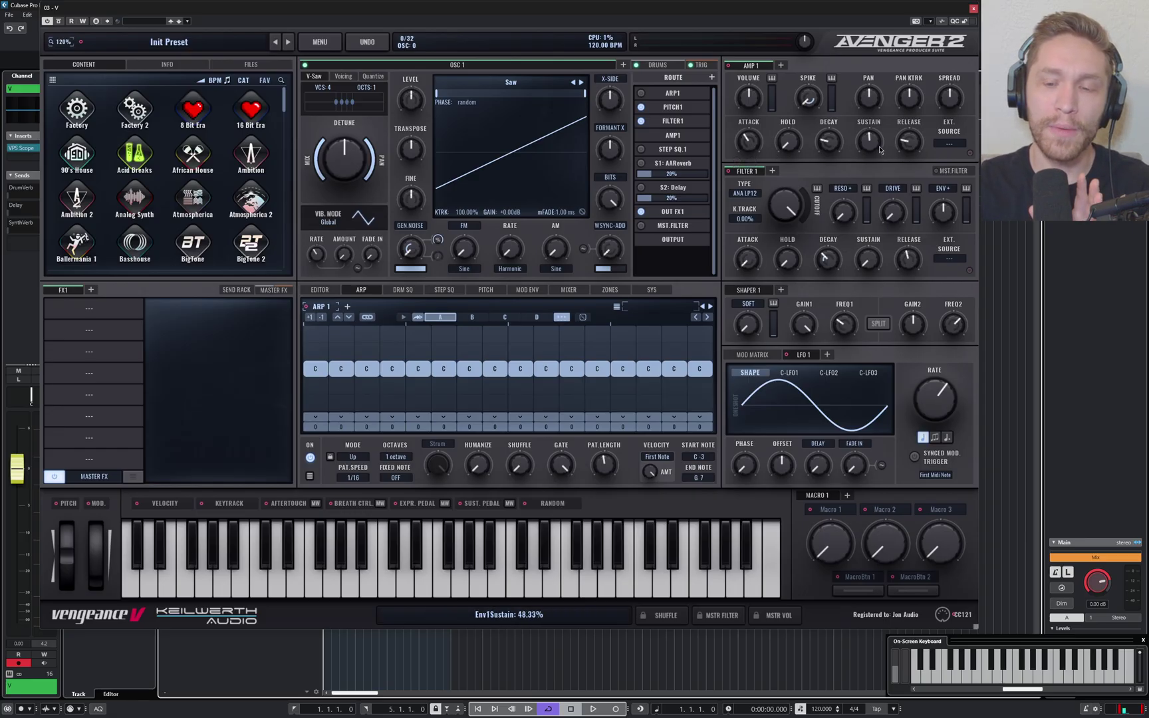
{"action": "mouse_move", "coordinate": [869, 153]}
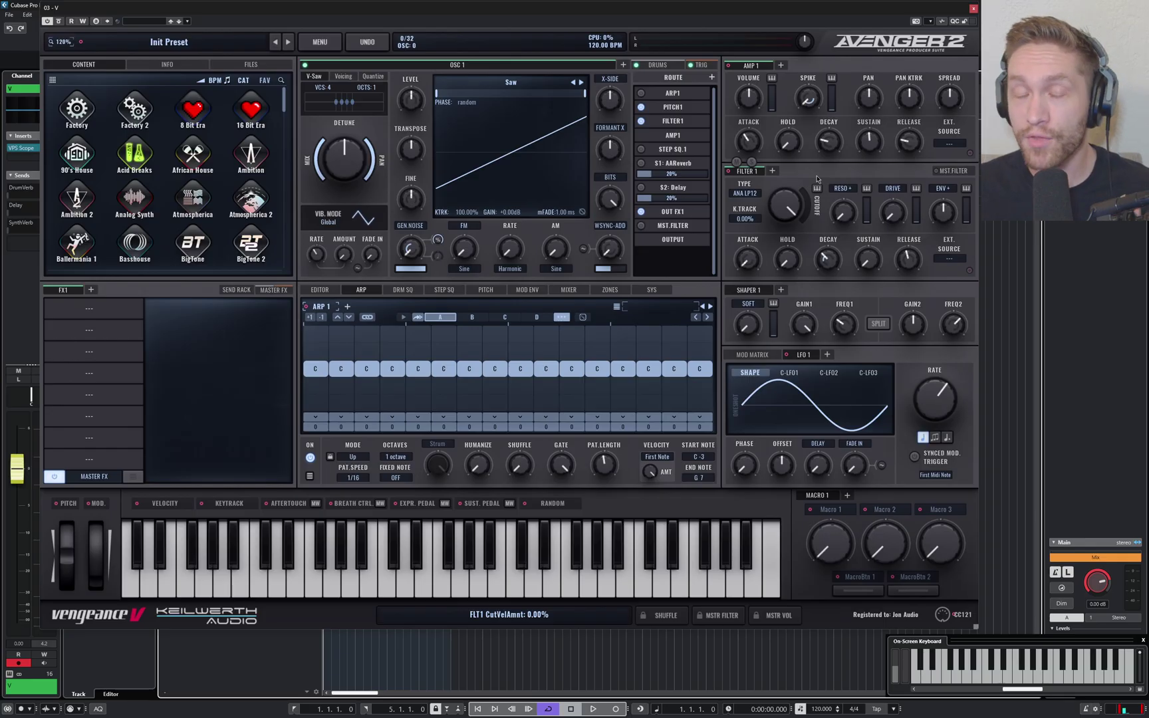
Reshape modulation envelope 1 into a rise to full level, a short hold and a fall to about 49.5%.
{"action": "left_click", "coordinate": [527, 291]}
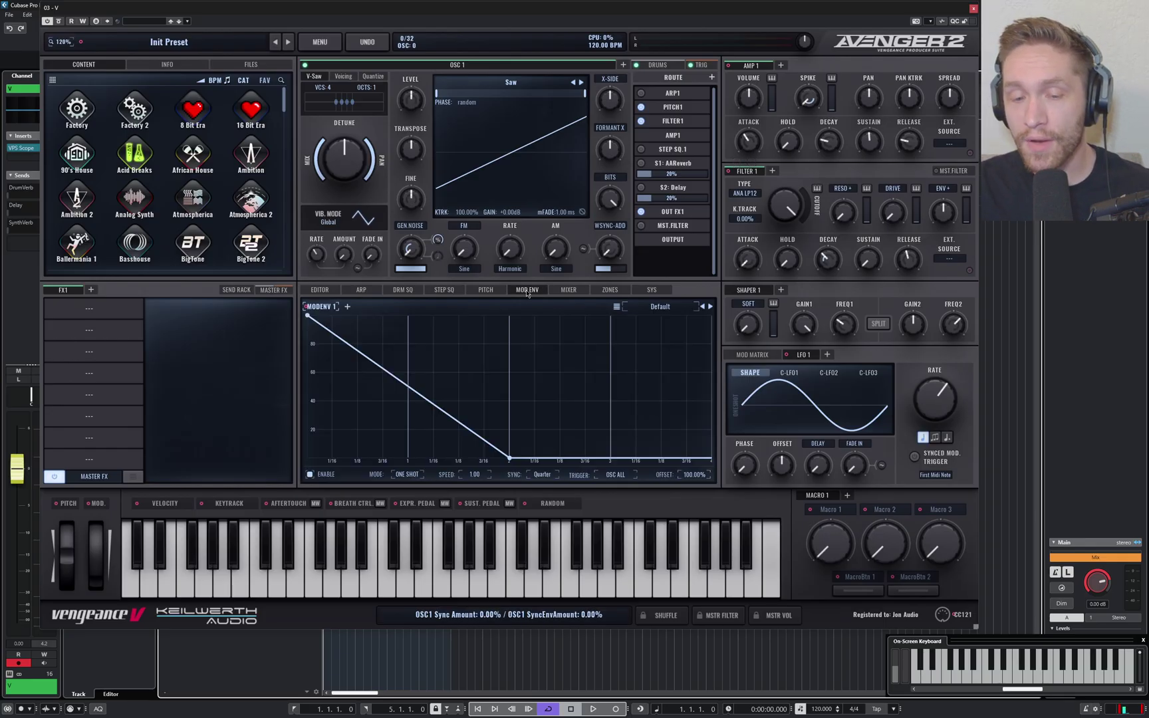
{"action": "left_click_drag", "start_coordinate": [308, 316], "coordinate": [310, 452]}
{"action": "left_click_drag", "start_coordinate": [510, 459], "coordinate": [560, 315]}
{"action": "left_click_drag", "start_coordinate": [672, 317], "coordinate": [564, 387]}
{"action": "scroll", "coordinate": [658, 402], "scroll_direction": "up", "scroll_amount": 2}
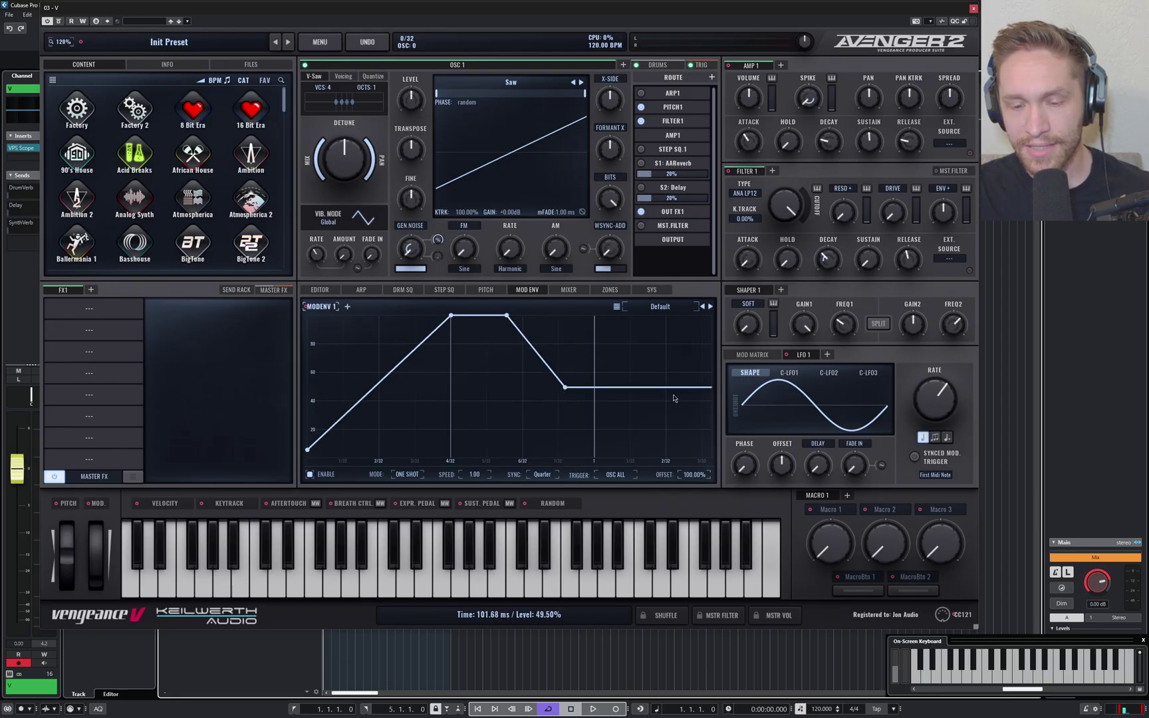
Extend modulation envelope 1 with a level stretch at about 49%, a dip and a rise to a higher plateau.
{"action": "scroll", "coordinate": [698, 390], "scroll_direction": "down", "scroll_amount": 3}
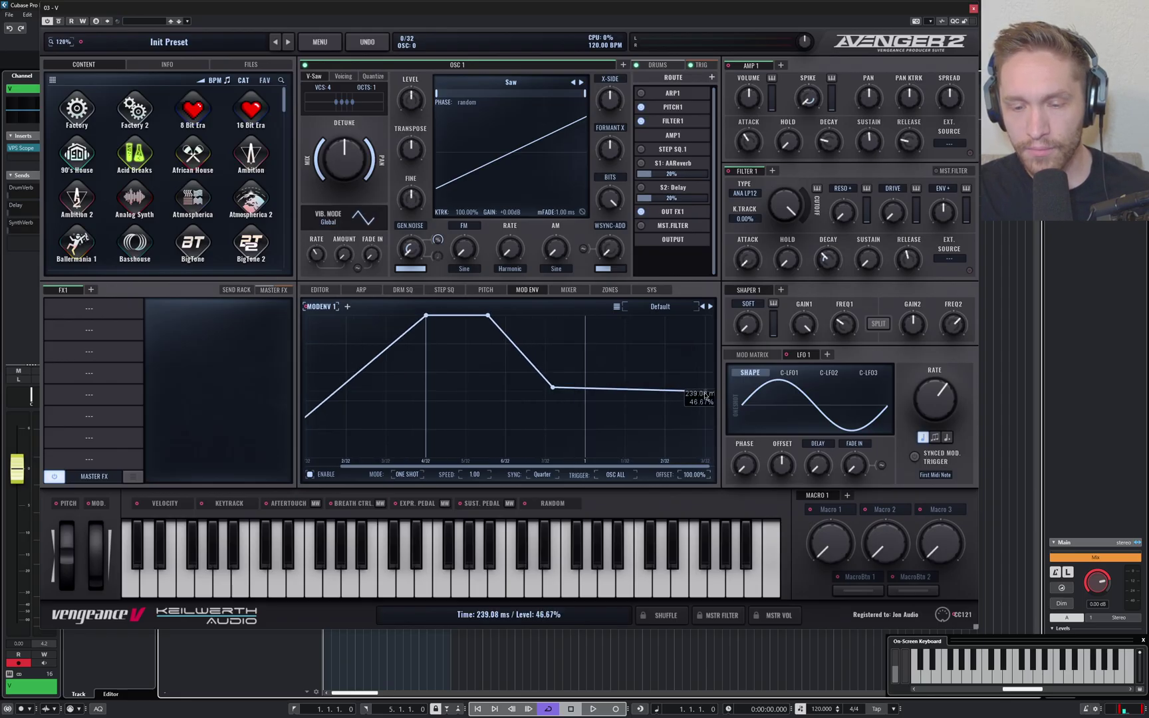
{"action": "left_click_drag", "start_coordinate": [699, 390], "coordinate": [560, 387]}
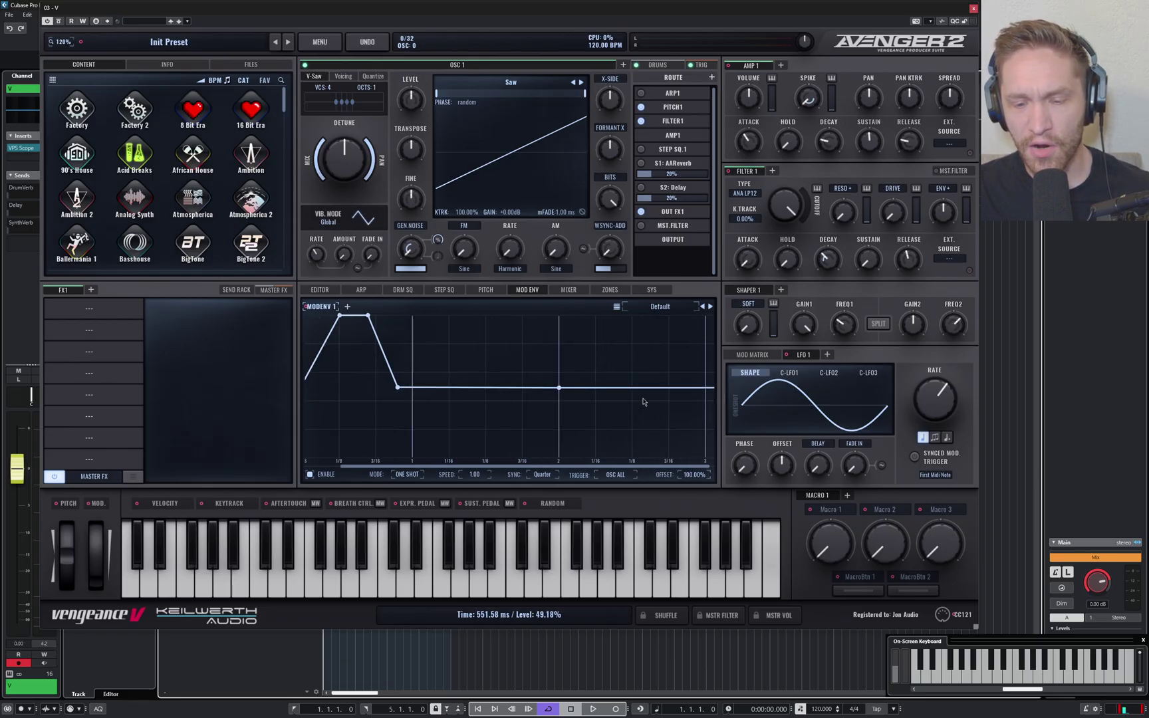
{"action": "left_click_drag", "start_coordinate": [640, 387], "coordinate": [492, 348]}
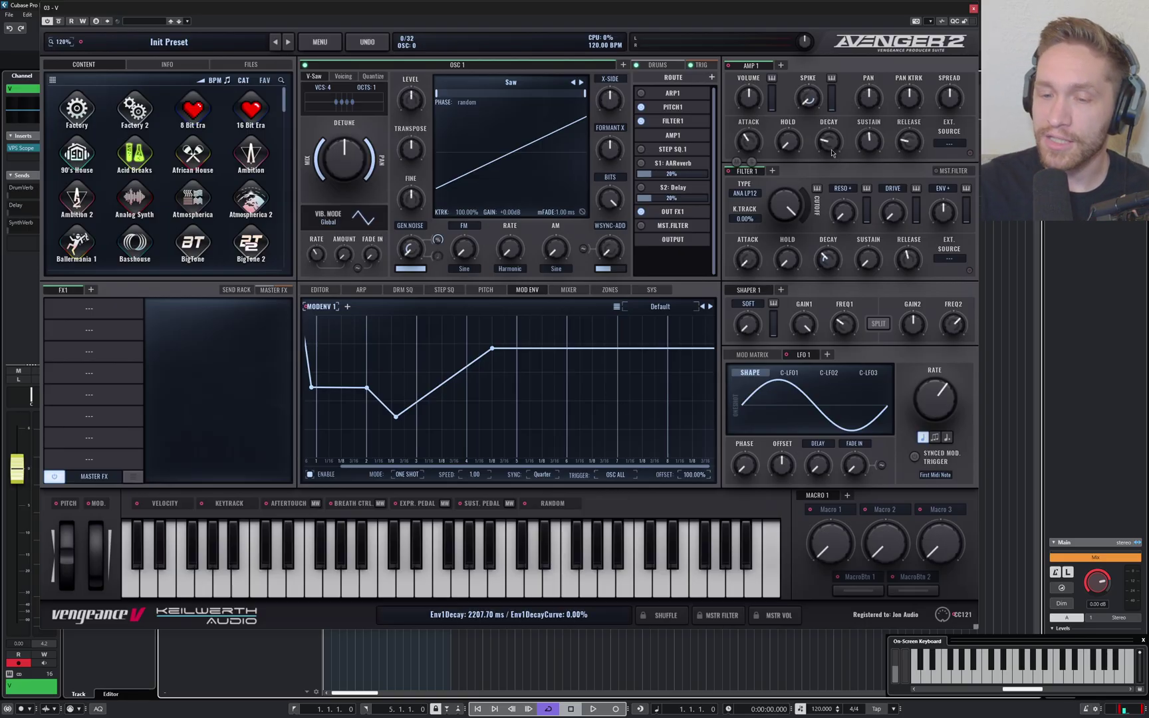
Initialize all synth settings again to clear the amp and modulation envelope changes.
{"action": "mouse_move", "coordinate": [856, 191]}
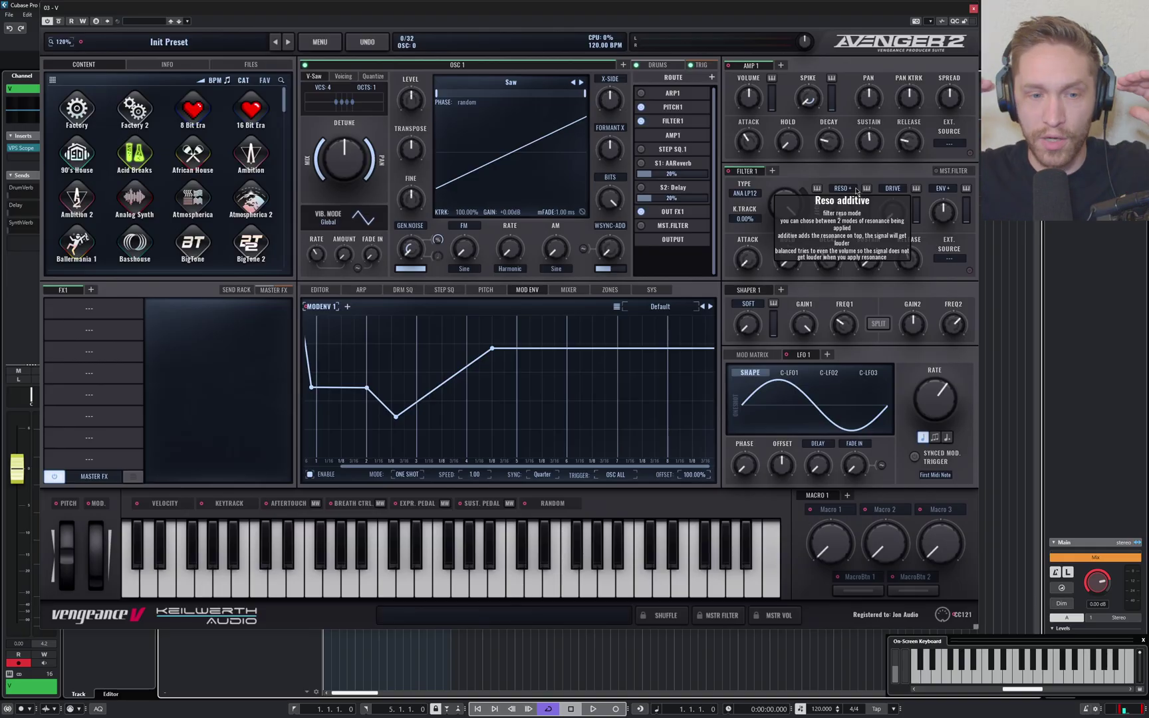
{"action": "left_click", "coordinate": [320, 45]}
{"action": "left_click", "coordinate": [326, 100]}
{"action": "left_click", "coordinate": [455, 361]}
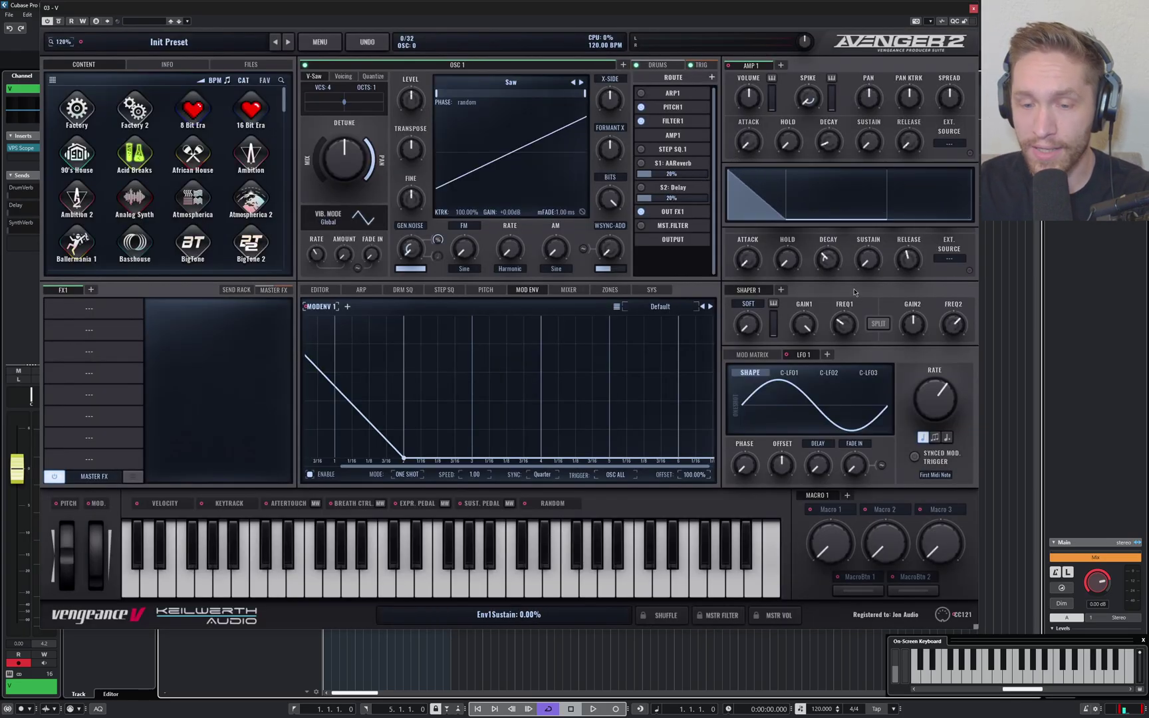
Set the amp envelope's sustain to 0% and its decay to about 3041 ms with a -60.83% curve, playing C2 notes.
{"action": "key", "text": "q"}
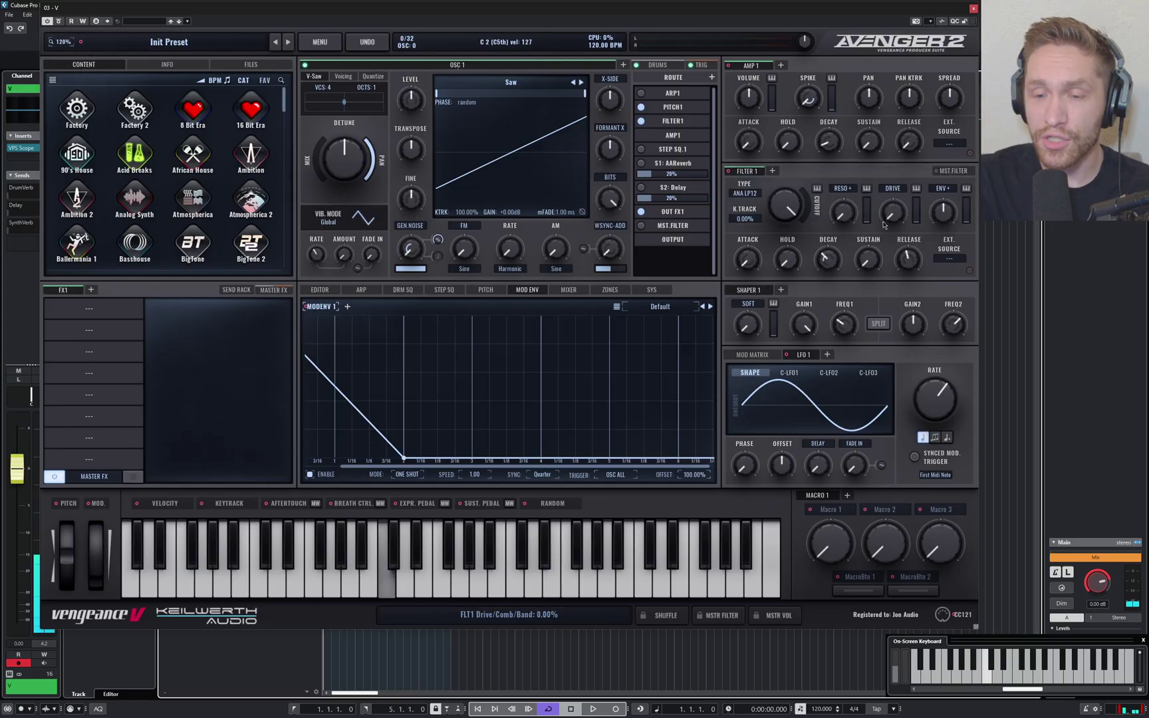
{"action": "left_click_drag", "start_coordinate": [875, 143], "coordinate": [877, 159]}
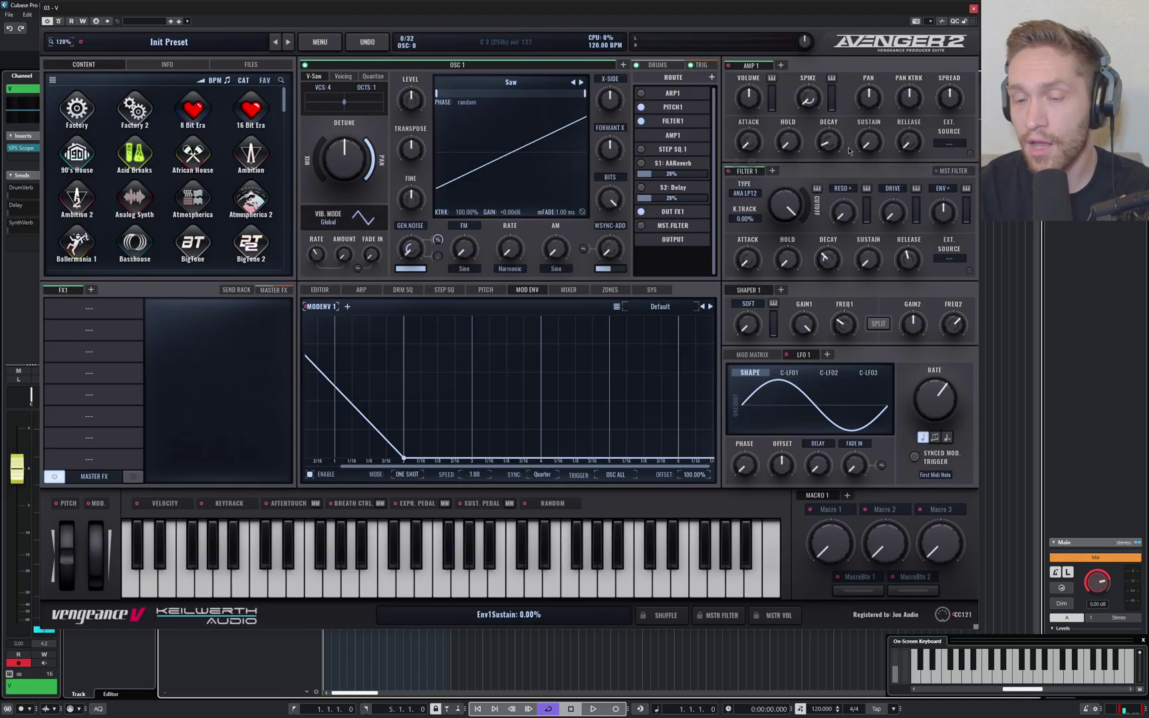
{"action": "mouse_move", "coordinate": [749, 142]}
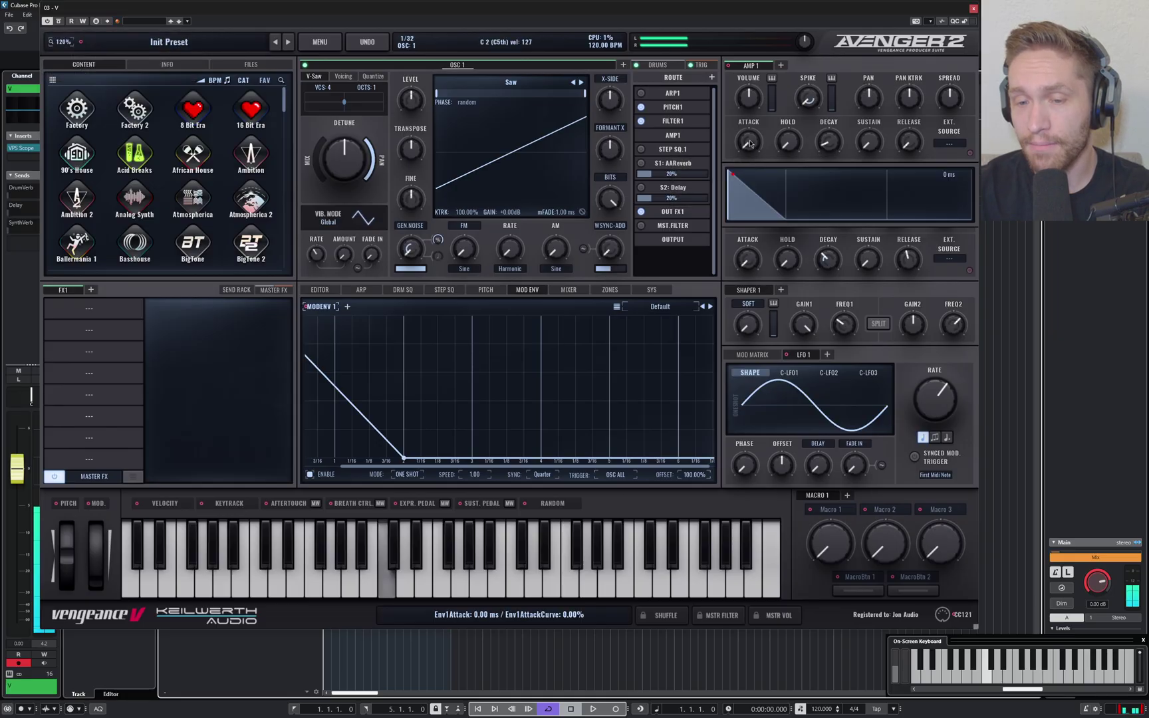
{"action": "mouse_move", "coordinate": [835, 142]}
{"action": "left_mouse_down"}
{"action": "mouse_move", "coordinate": [829, 173]}
{"action": "mouse_move", "coordinate": [835, 147]}
{"action": "left_mouse_up"}
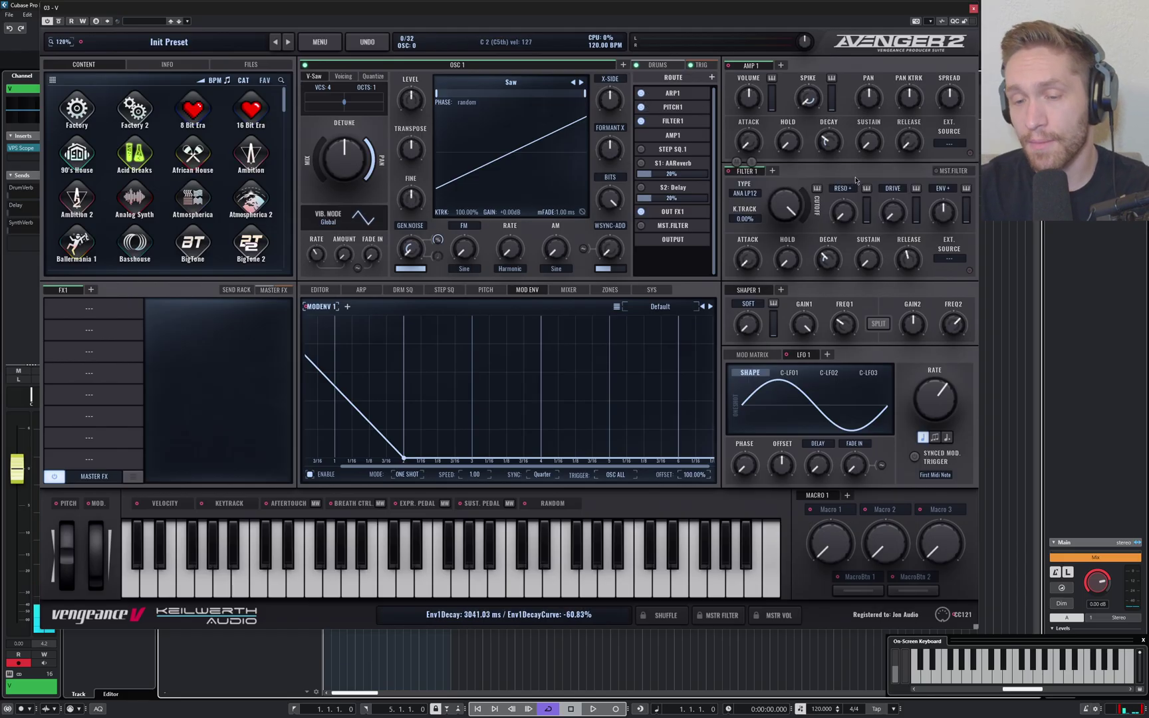
Lower filter 1's cutoff to about 330 Hz and raise its envelope amount while playing C2 notes.
{"action": "left_click_drag", "start_coordinate": [787, 202], "coordinate": [791, 247]}
{"action": "key", "text": "q"}
{"action": "left_click_drag", "start_coordinate": [944, 214], "coordinate": [947, 198]}
{"action": "left_click_drag", "start_coordinate": [792, 208], "coordinate": [793, 216]}
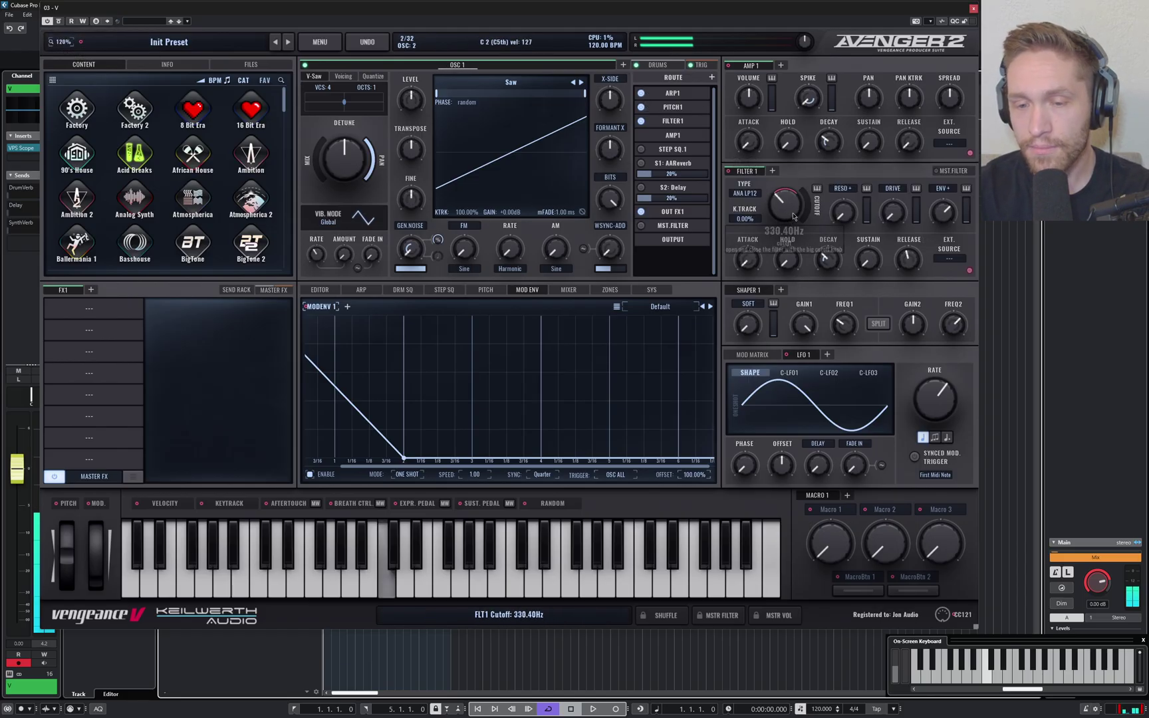
Bend the amp envelope's decay curve to 20% and adjust it further while playing C2 notes.
{"action": "mouse_move", "coordinate": [836, 103]}
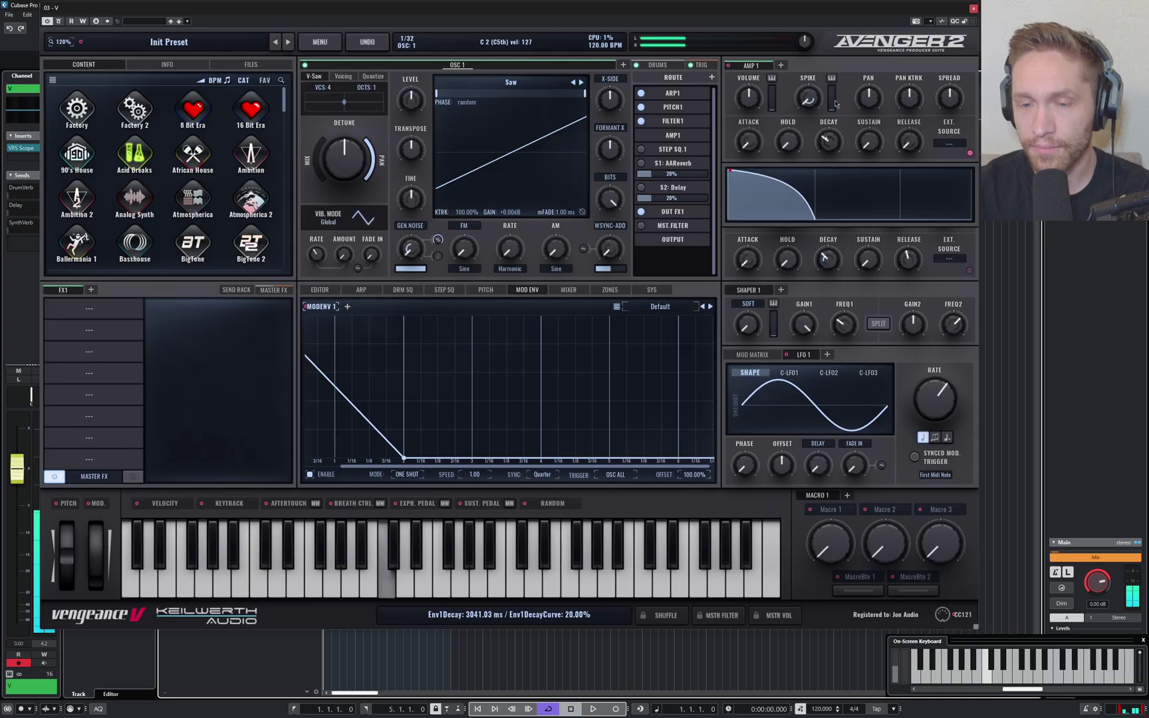
{"action": "left_click_drag", "start_coordinate": [833, 141], "coordinate": [815, 97]}
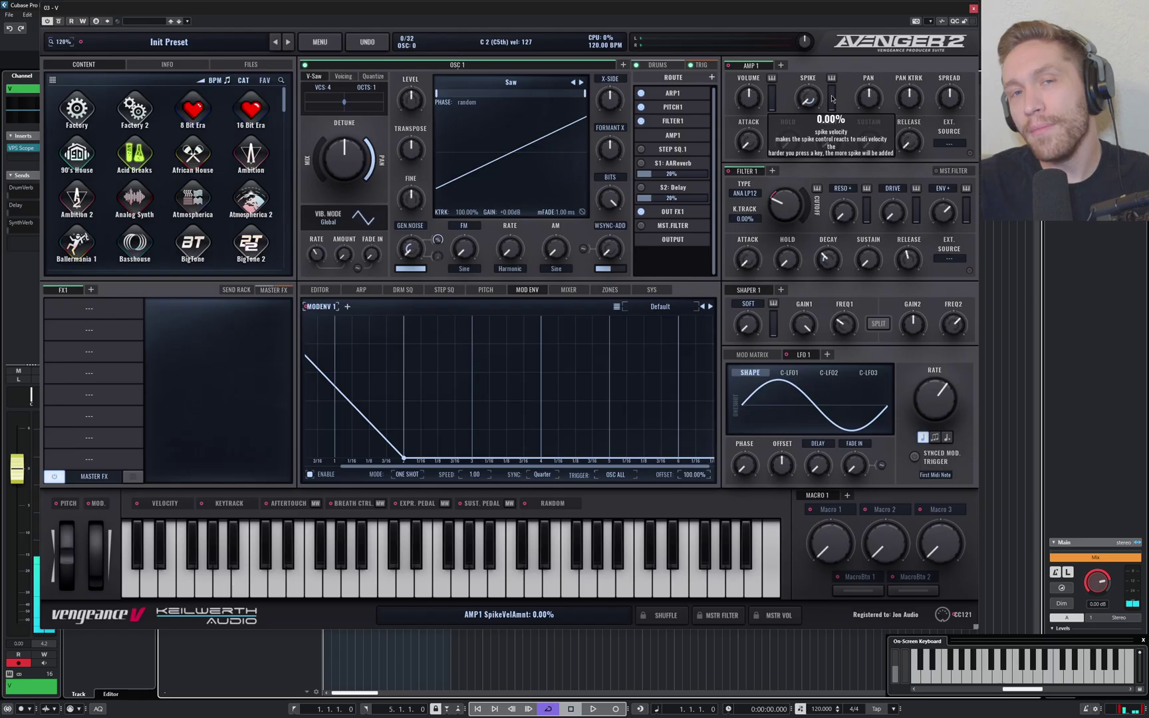